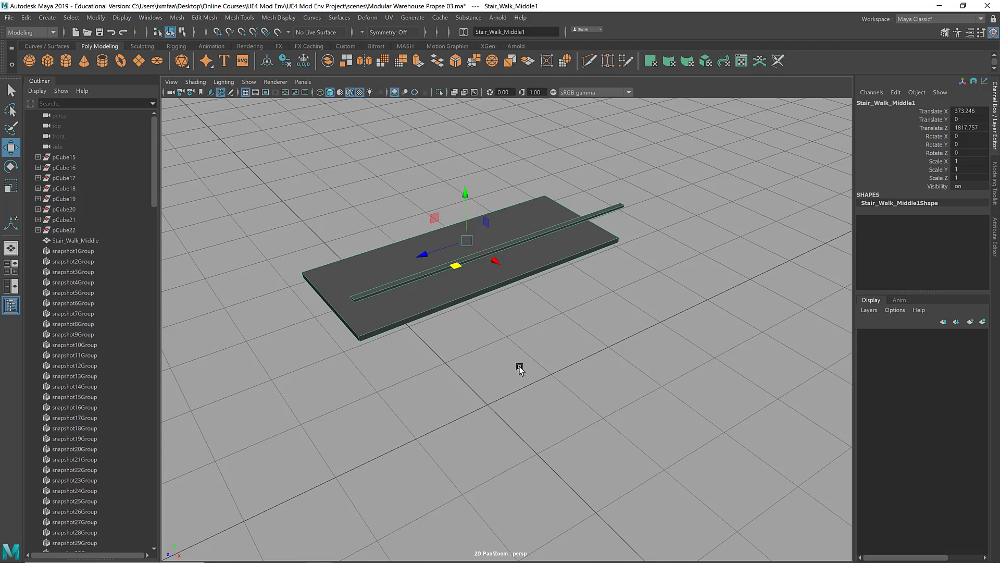
Step: Move the selected stair walkway slab across the ground plane to about X 277, Z 1844
alt+drag(570, 338, 523, 345)
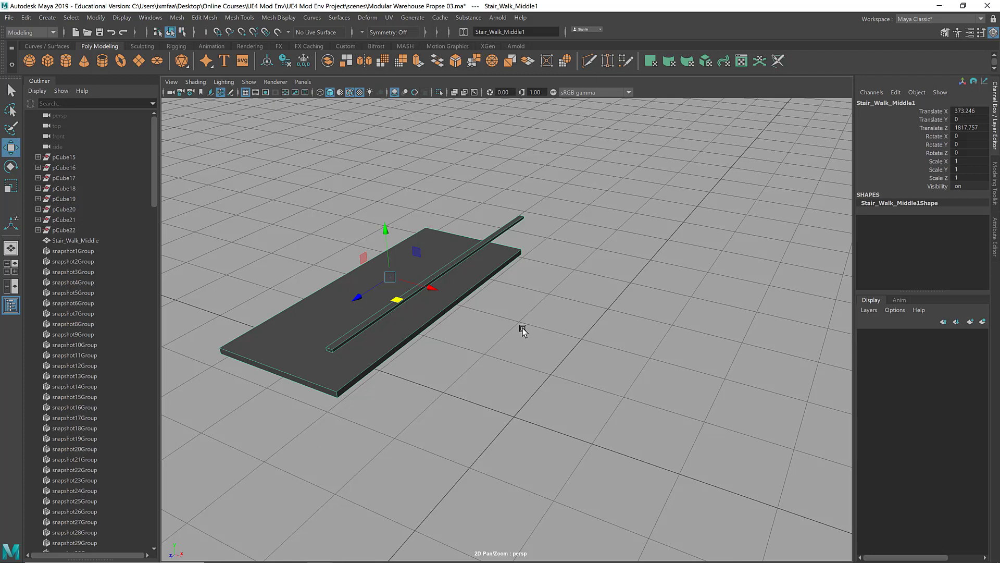
alt+drag(495, 361, 550, 369)
drag(476, 281, 367, 253)
alt+middle_drag(542, 291, 420, 270)
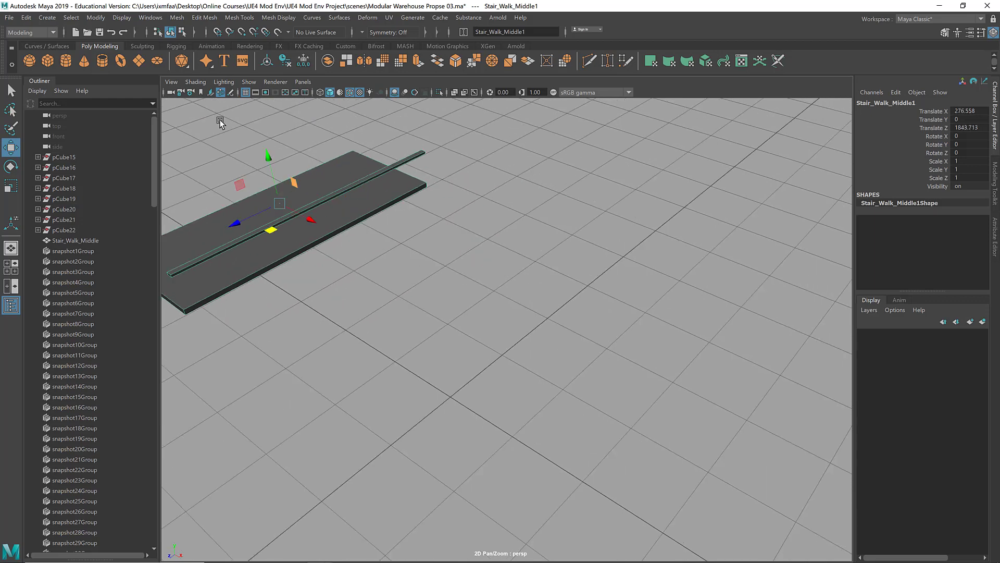
Step: Open the viewport grid's options and reset all grid settings to their defaults
click(122, 17)
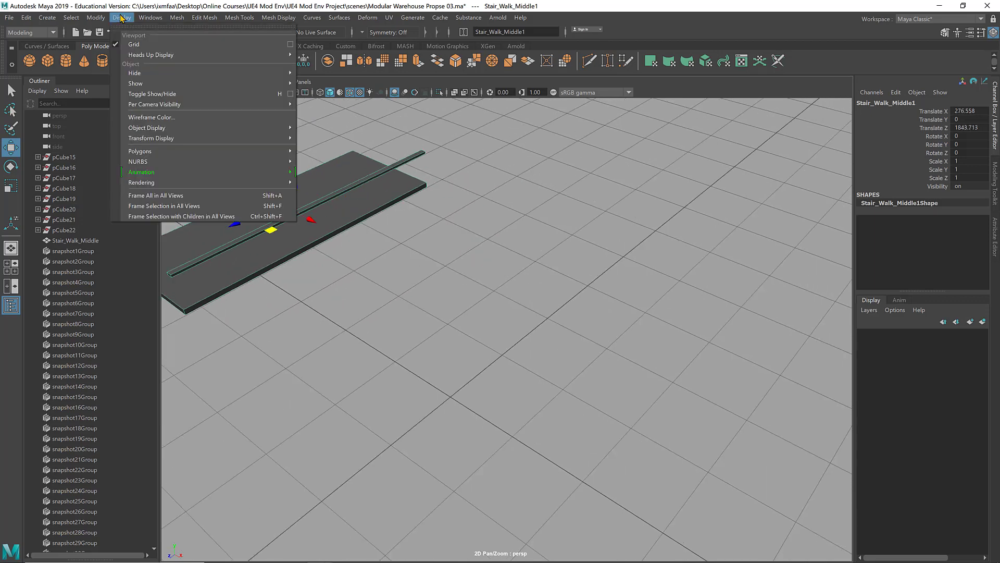
click(291, 44)
click(623, 264)
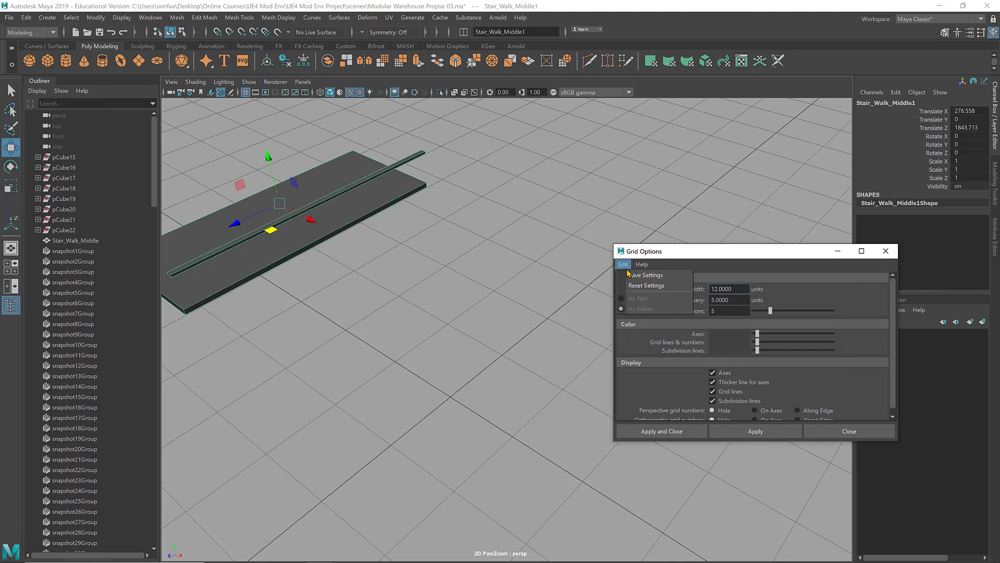
click(667, 285)
drag(722, 254, 790, 239)
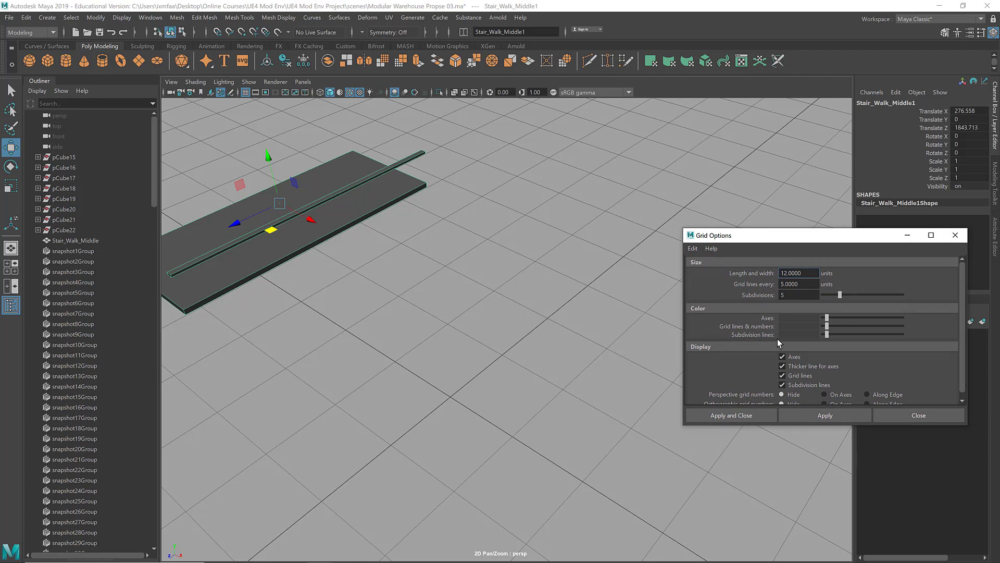
Step: Apply blue to the grid axes, then return the axes colour setting to its dark default
drag(828, 318, 841, 317)
click(827, 415)
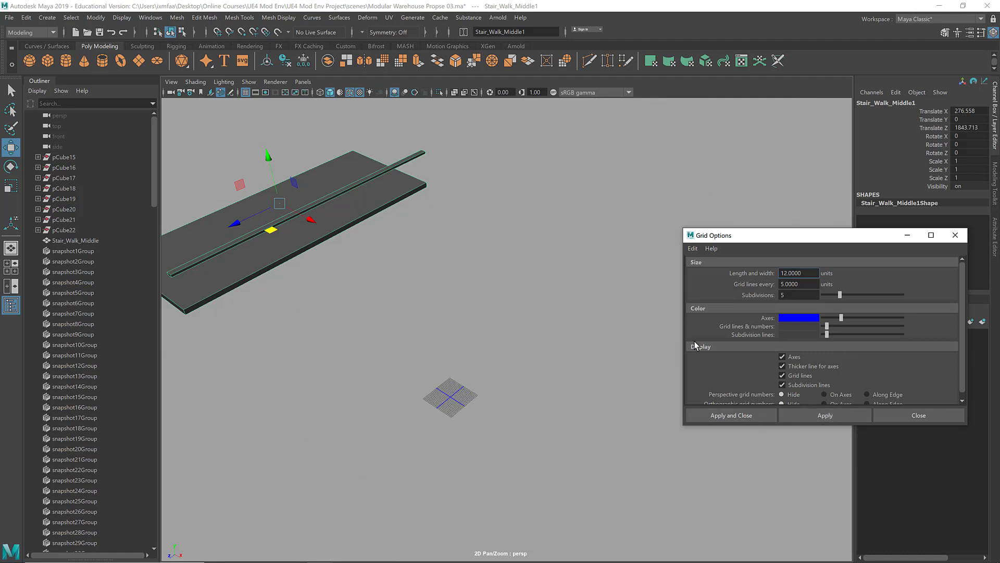
drag(837, 318, 827, 320)
Step: Set the grid subdivisions to 11 and apply the change together with the dark axes colour
key(Tab)
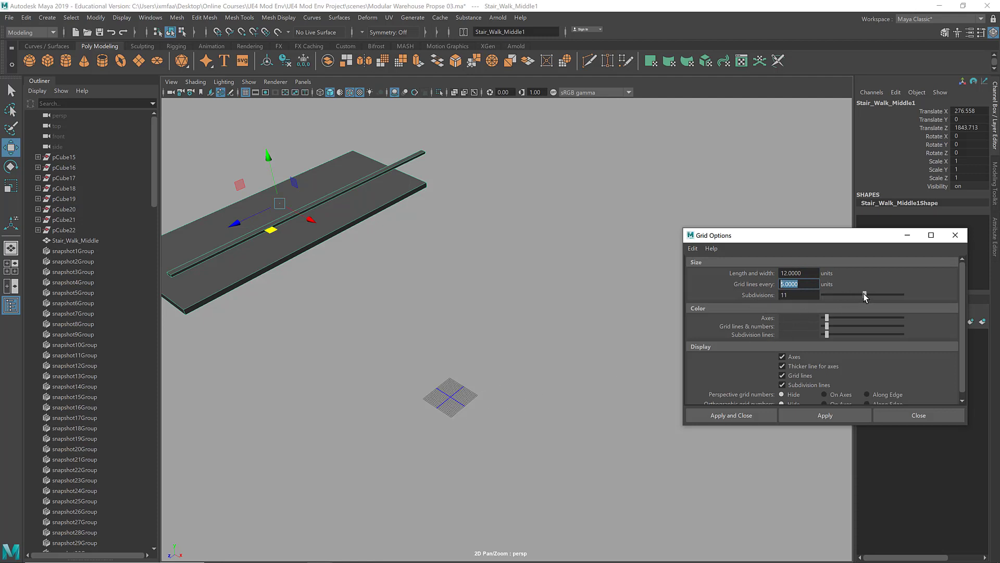
click(814, 416)
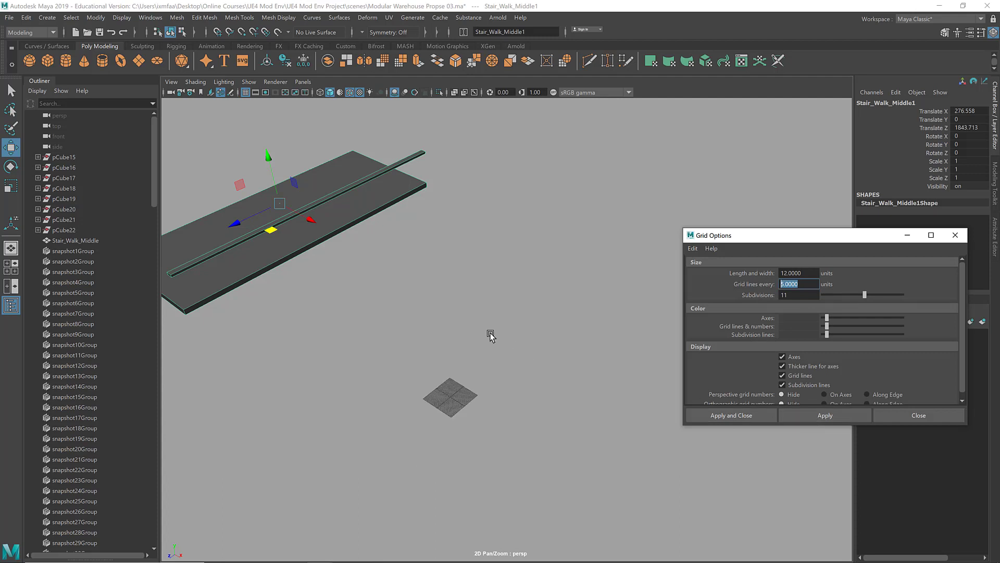
alt+middle_drag(490, 335, 513, 314)
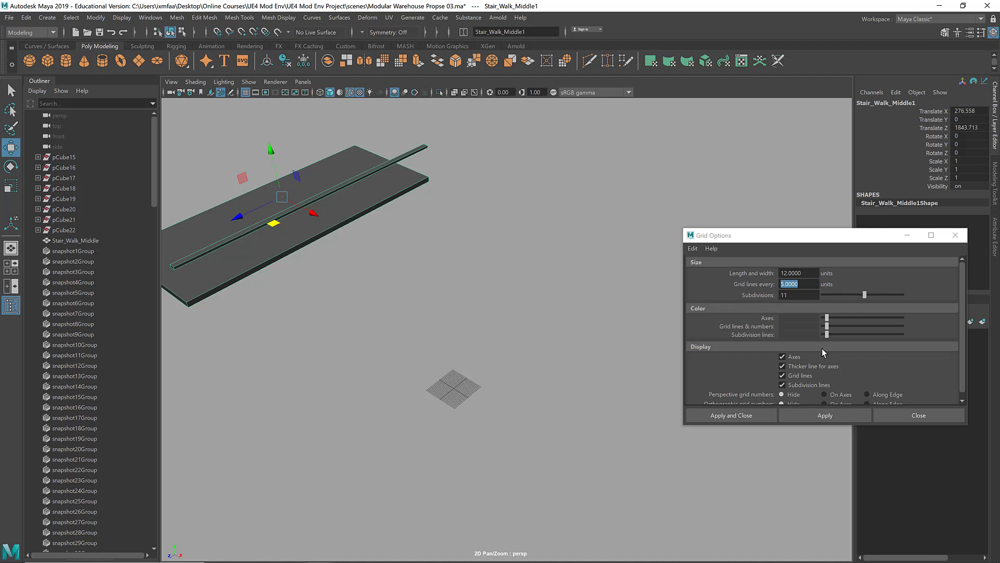
Step: Colour the grid lines and numbers magenta, apply it, and inspect the grid up close
drag(837, 326, 852, 326)
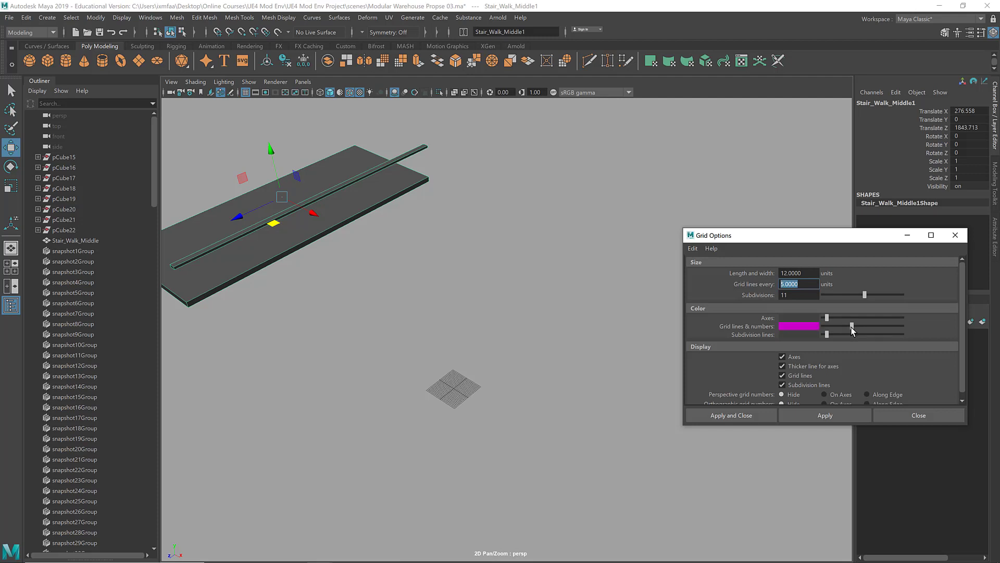
click(826, 416)
alt+right_drag(483, 408, 711, 415)
alt+right_drag(513, 172, 442, 295)
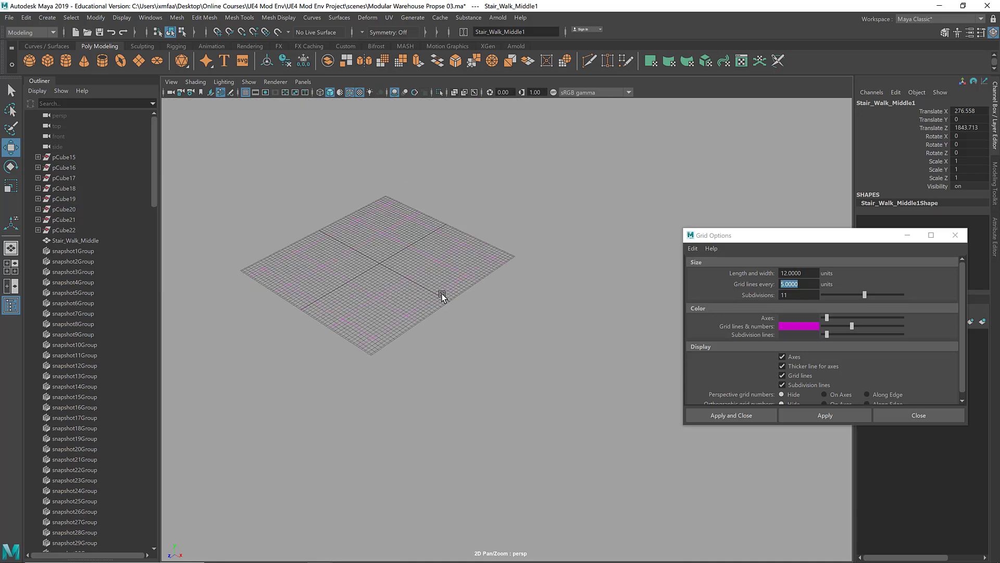
alt+middle_drag(443, 295, 512, 326)
alt+right_drag(511, 326, 441, 303)
Step: Cycle the viewport through its background colours and back to light grey to compare the magenta grid's visibility
key(alt+b)
key(alt+b)
key(alt+b)
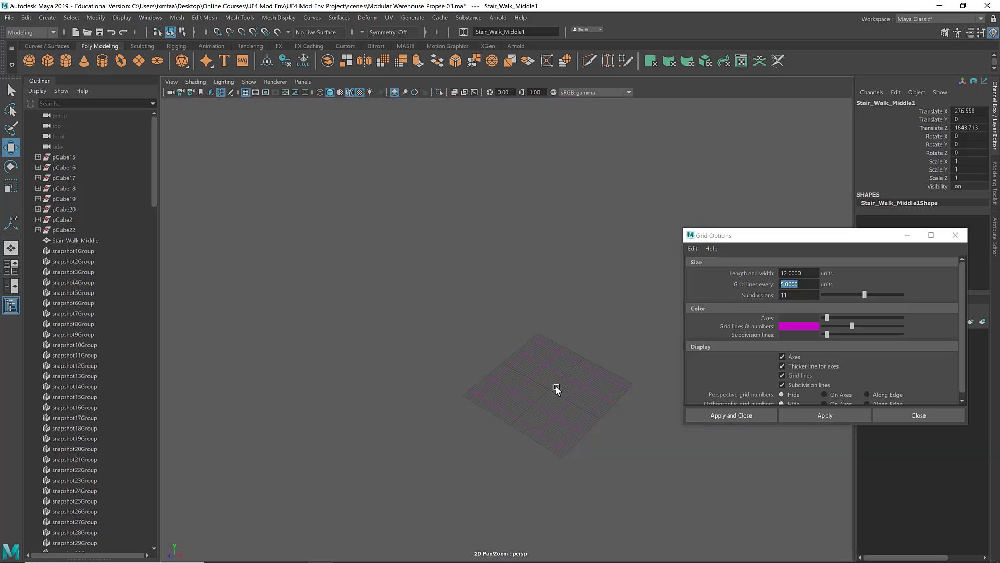
key(alt+b)
alt+right_drag(555, 370, 424, 323)
alt+middle_drag(423, 323, 435, 358)
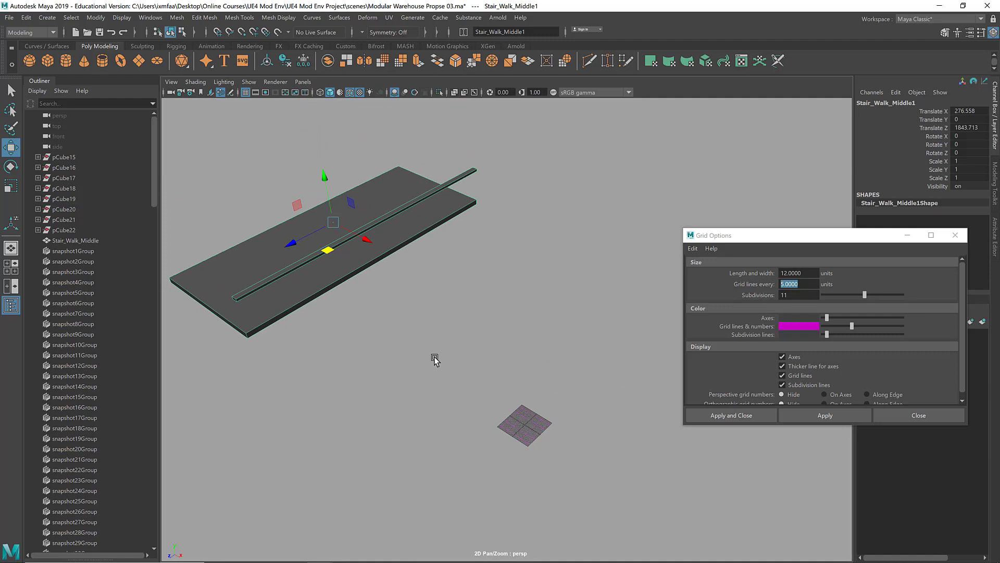
Step: Return the grid lines and numbers colour setting to its dark default and inspect the current grid up close
click(830, 326)
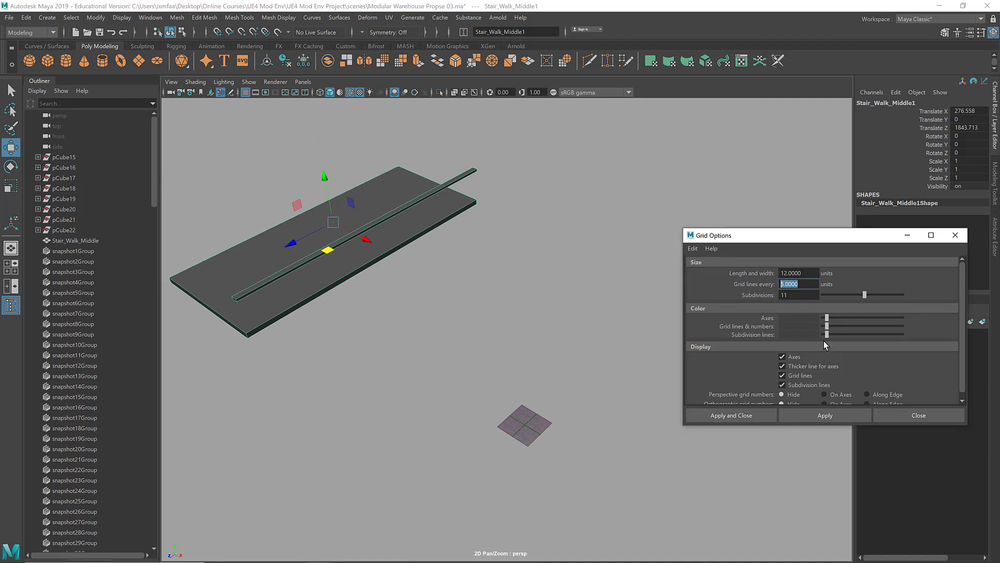
alt+drag(591, 268, 581, 269)
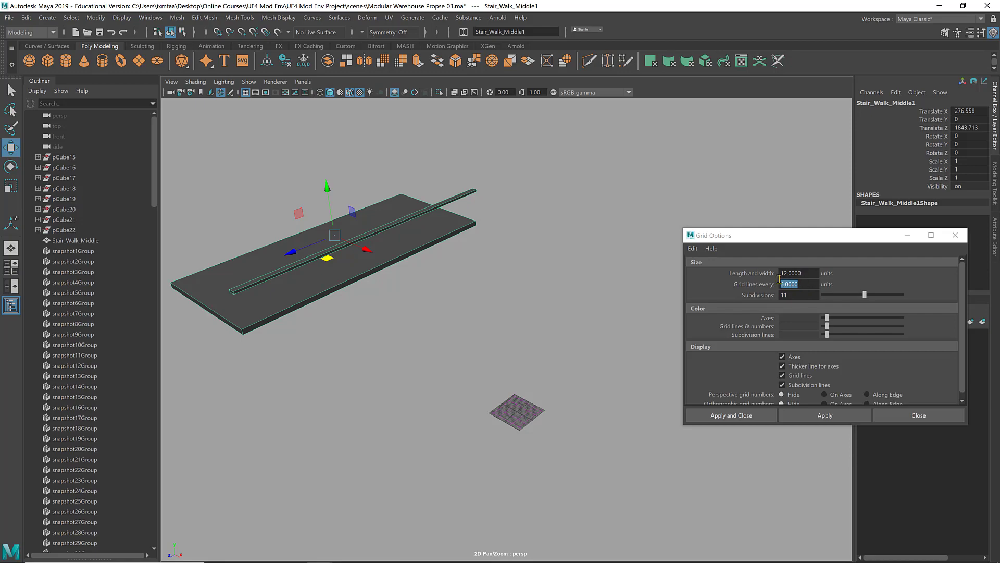
alt+drag(466, 359, 451, 353)
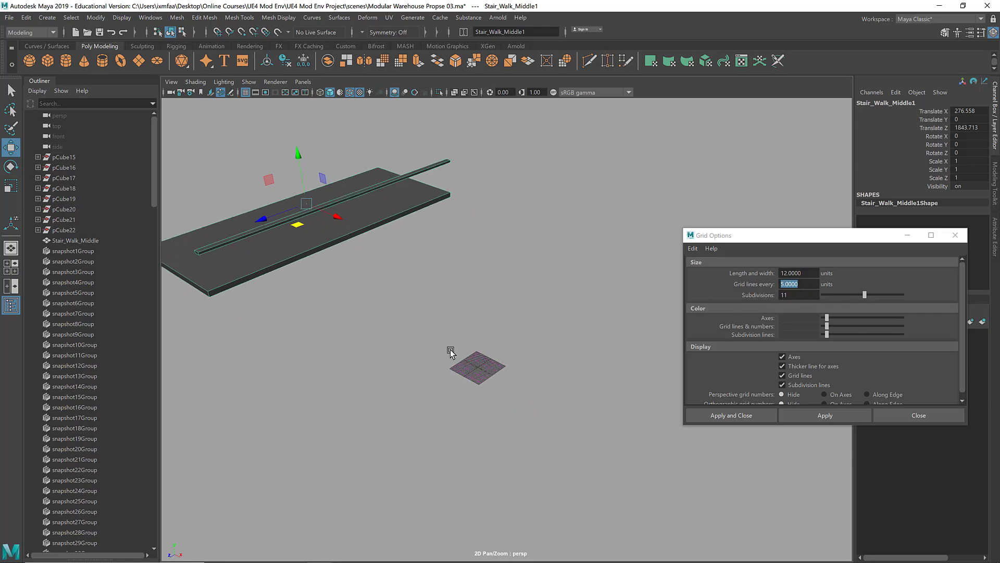
alt+right_drag(452, 354, 497, 366)
alt+middle_drag(430, 393, 453, 295)
alt+right_drag(454, 295, 507, 291)
alt+middle_drag(507, 290, 518, 385)
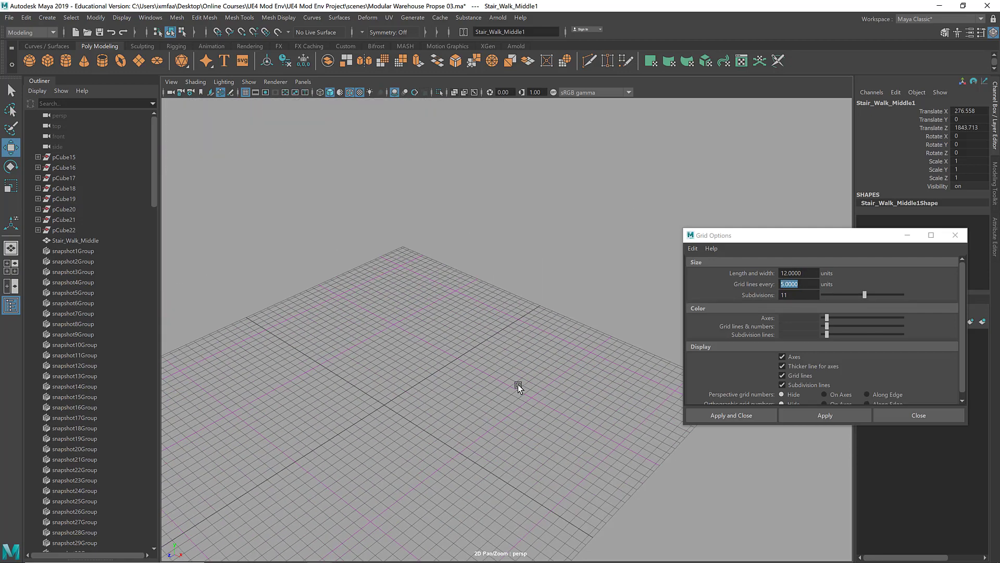
alt+drag(517, 385, 515, 380)
alt+right_drag(515, 380, 540, 375)
Step: Cycle the viewport background to dark grey while inspecting the grid
key(alt+b)
alt+middle_drag(464, 357, 517, 365)
key(alt+b)
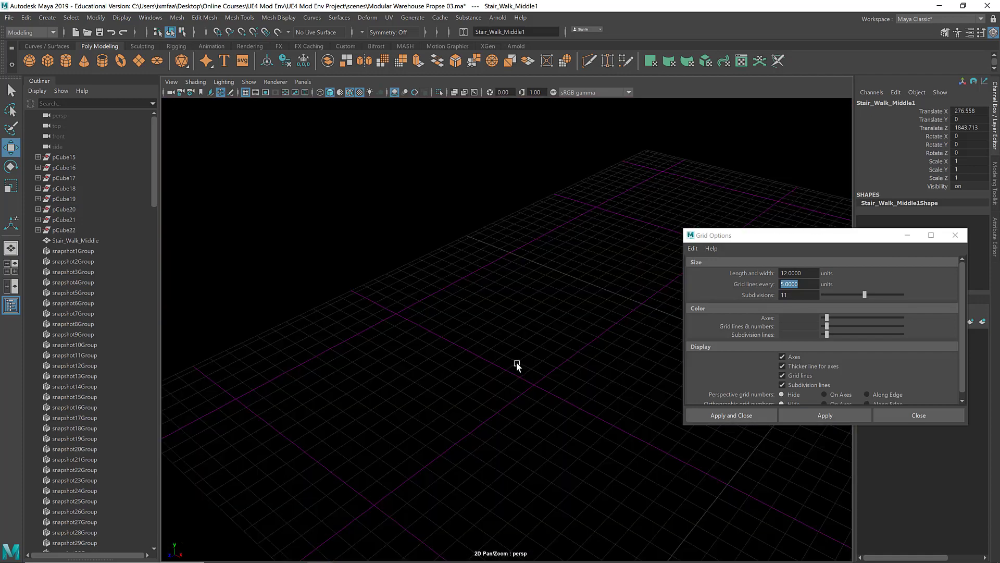
drag(516, 364, 456, 345)
key(alt+b)
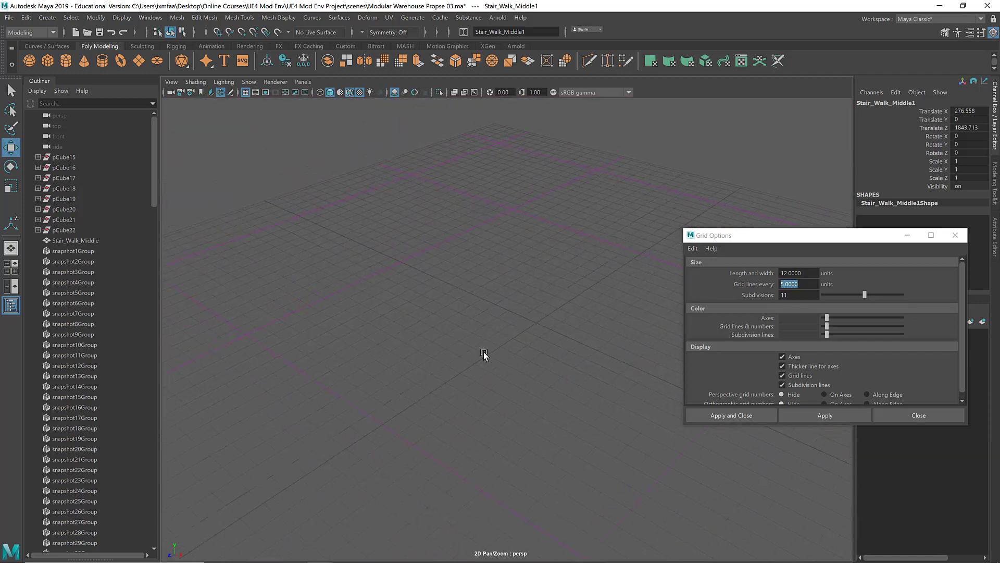
alt+right_drag(484, 352, 458, 354)
Step: Set the grid's length and width to 5 units and apply the change
click(810, 272)
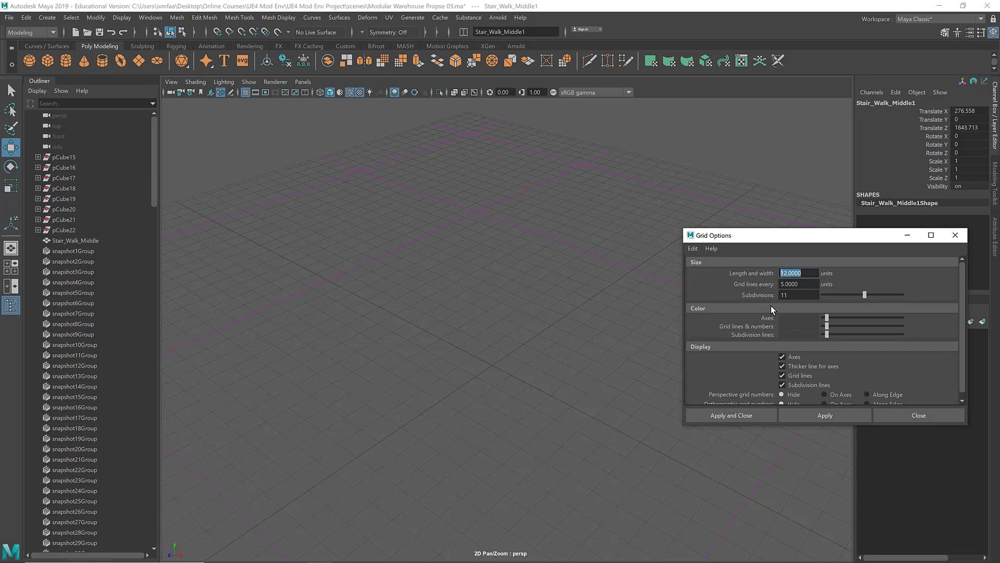
text(5)
key(Return)
click(819, 414)
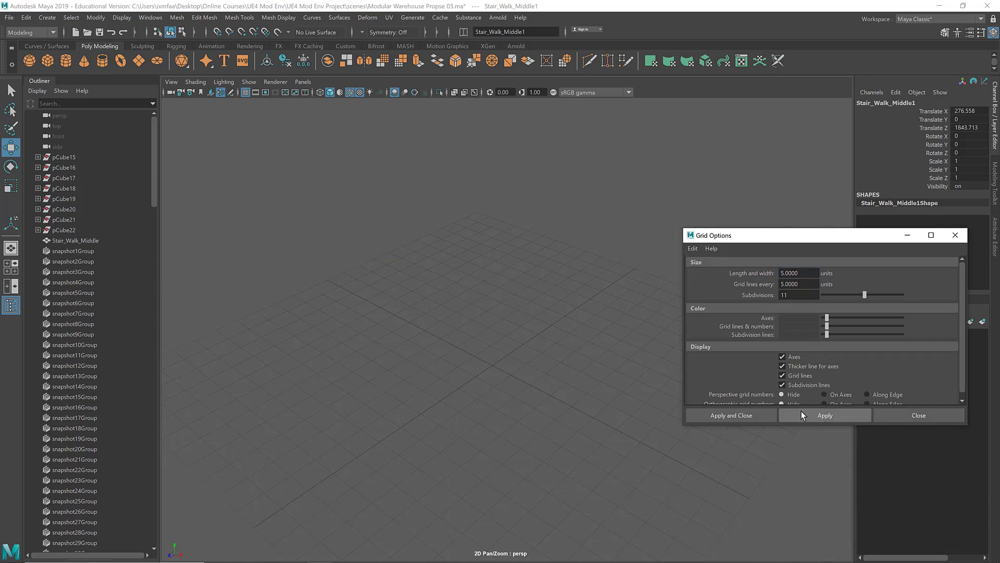
alt+drag(581, 372, 572, 378)
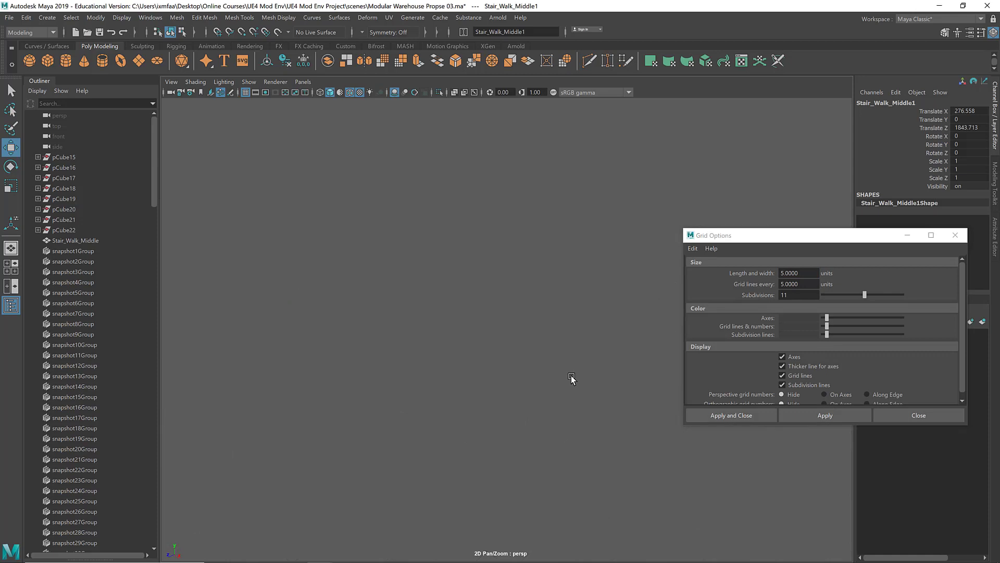
Step: Bring the whole grid into view and switch the viewport background back to light grey
alt+right_drag(469, 364, 382, 354)
alt+middle_drag(444, 373, 468, 303)
alt+right_drag(470, 315, 632, 333)
alt+middle_drag(549, 336, 510, 321)
key(alt+b)
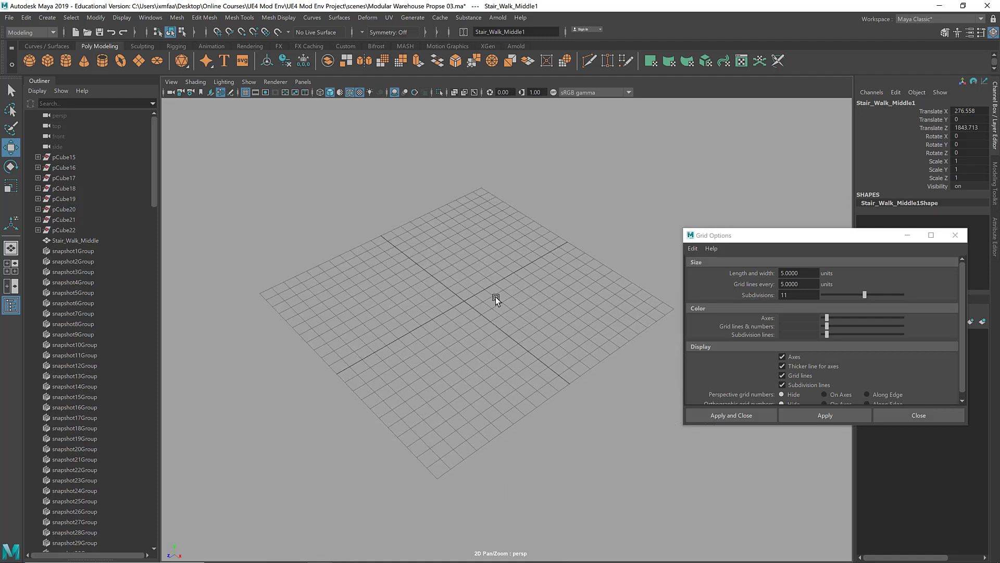
Step: Reduce the grid subdivisions to 1, apply the change, and view the resulting squares
drag(842, 295, 829, 295)
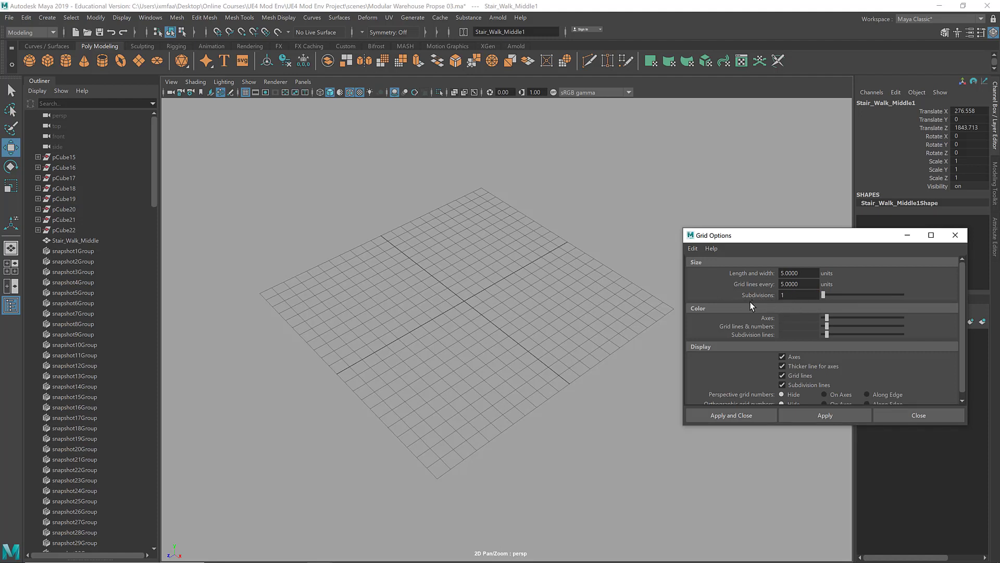
click(821, 417)
alt+middle_drag(568, 341, 564, 340)
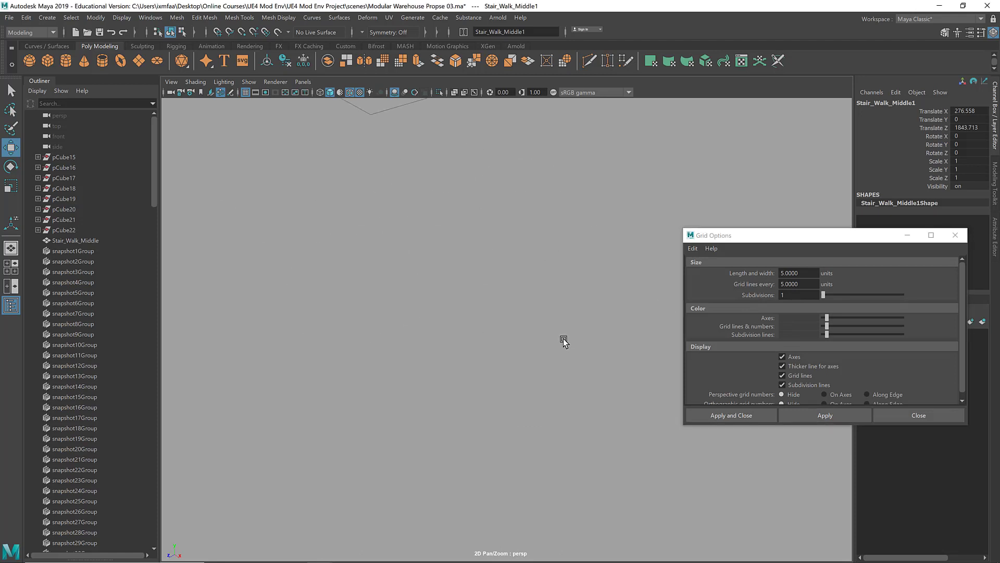
alt+middle_drag(538, 296, 545, 341)
alt+right_drag(545, 341, 674, 326)
Step: Set the grid's length and width to 10 units and apply the change
drag(813, 274, 777, 275)
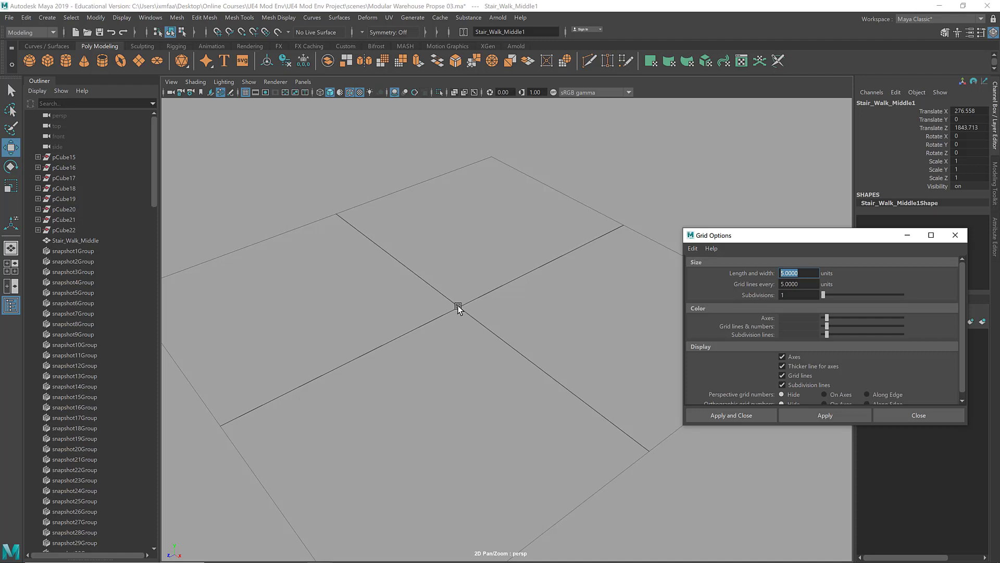
click(809, 273)
drag(811, 284, 772, 287)
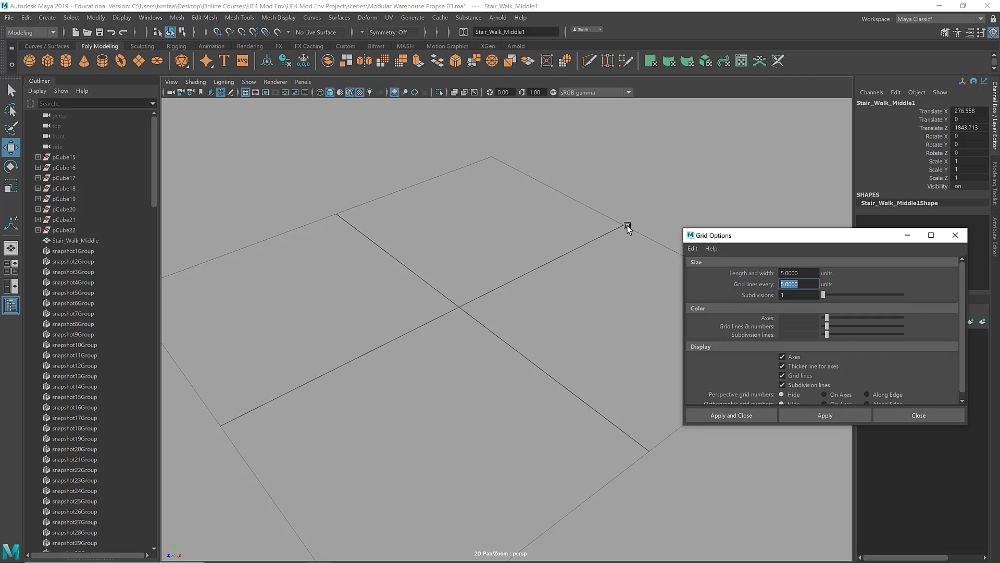
click(807, 272)
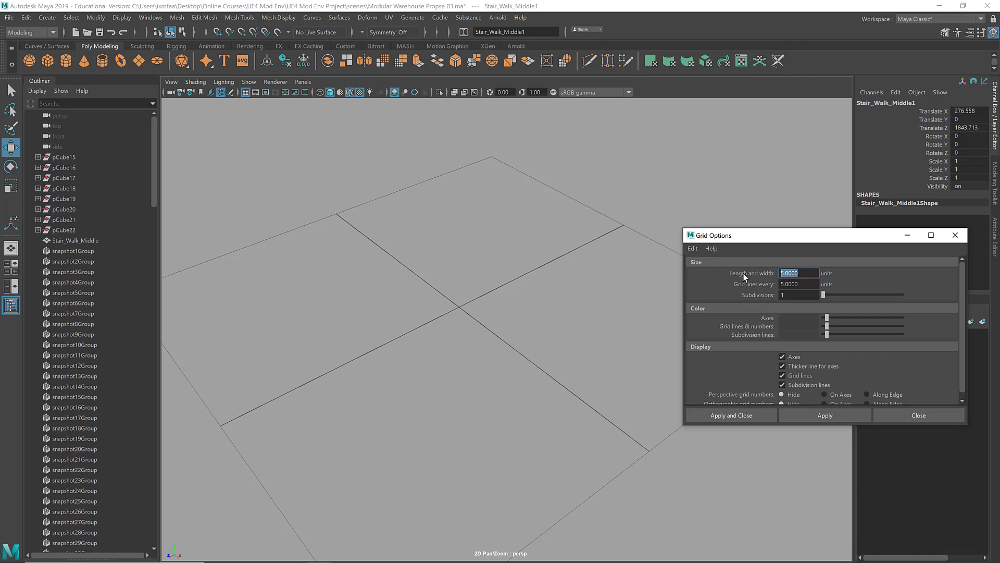
text(10)
click(828, 416)
scroll(547, 302, down, 5)
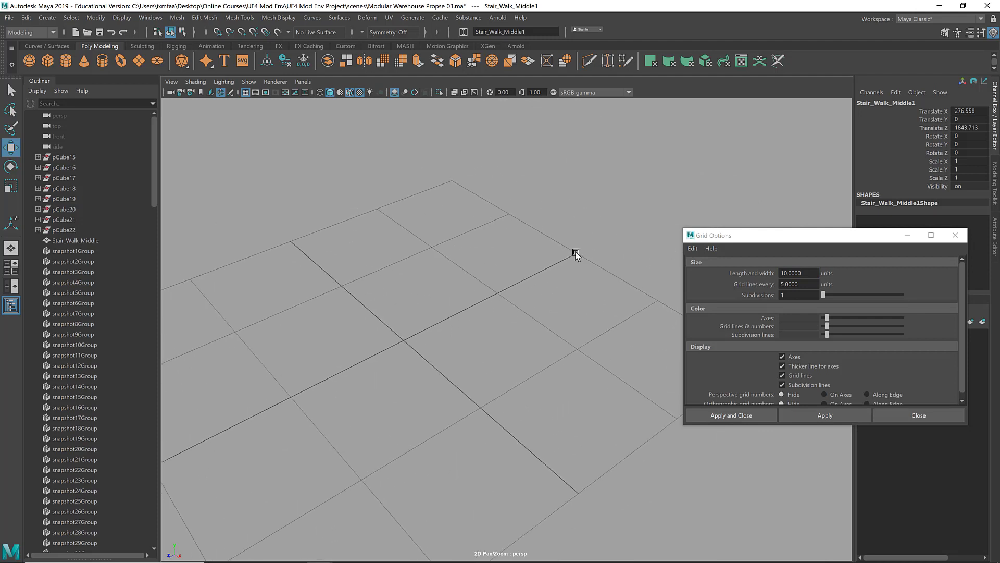
alt+middle_drag(484, 299, 490, 300)
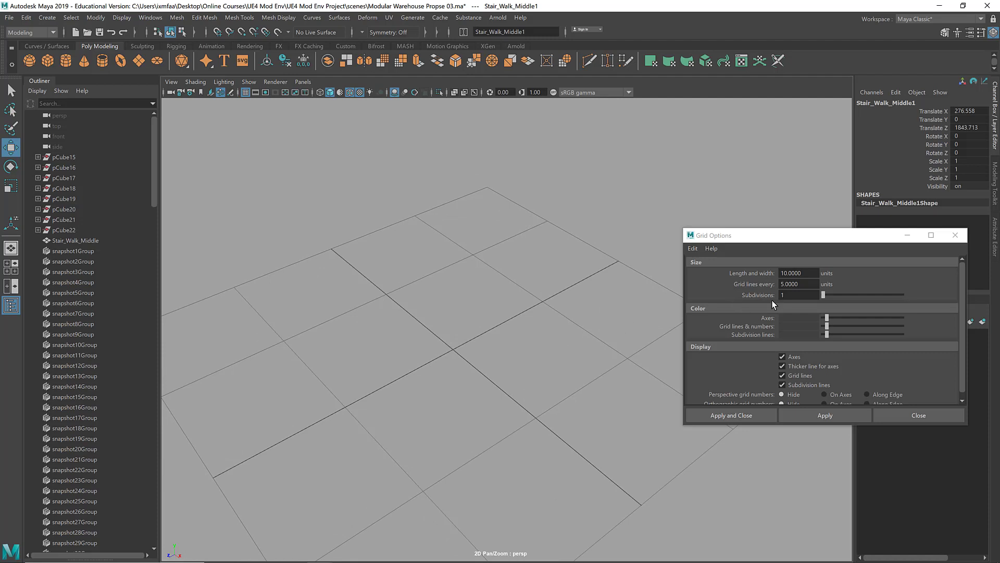
Step: Set the grid subdivisions to 5 and apply the change
double_click(800, 295)
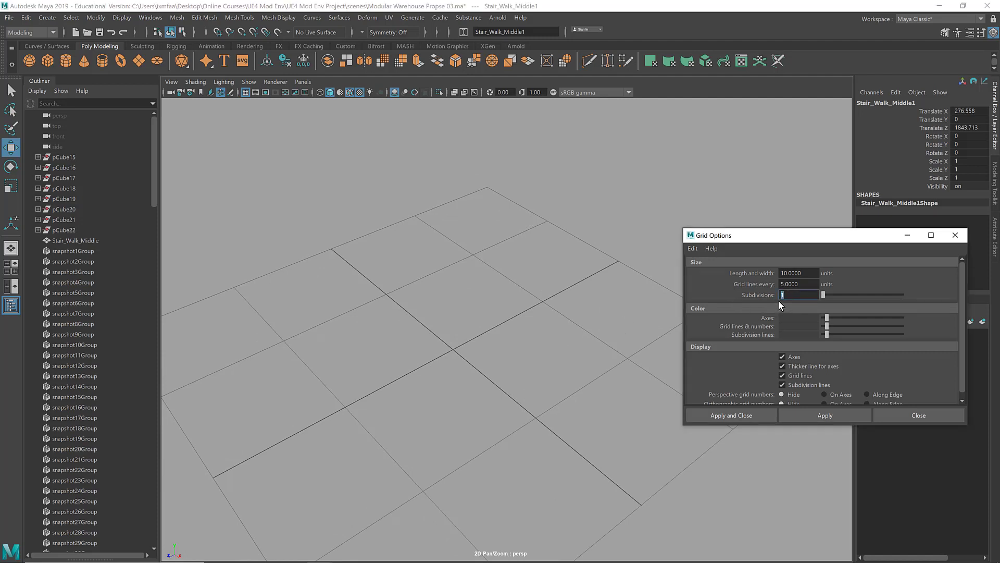
click(491, 330)
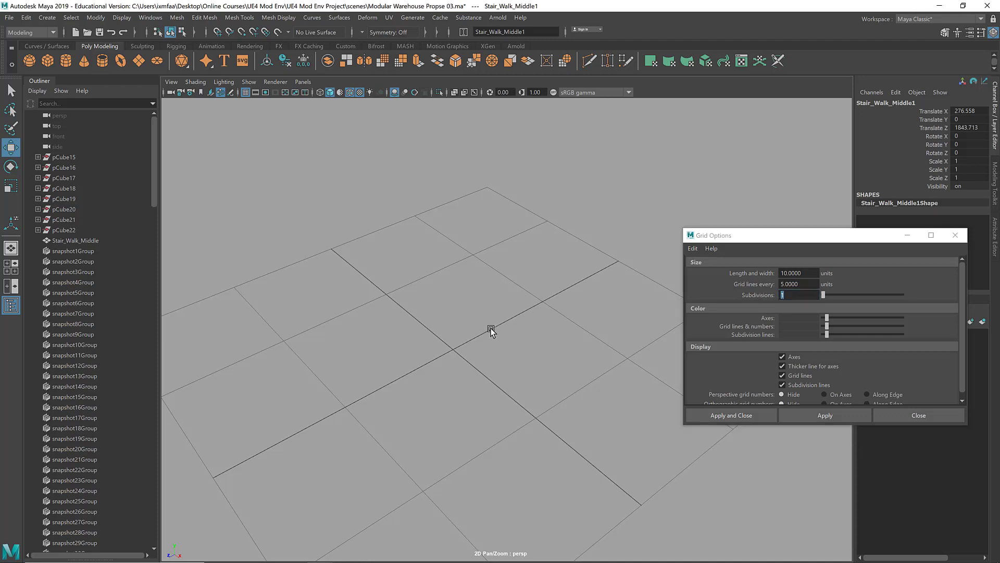
drag(491, 330, 527, 333)
alt+middle_drag(526, 324, 523, 330)
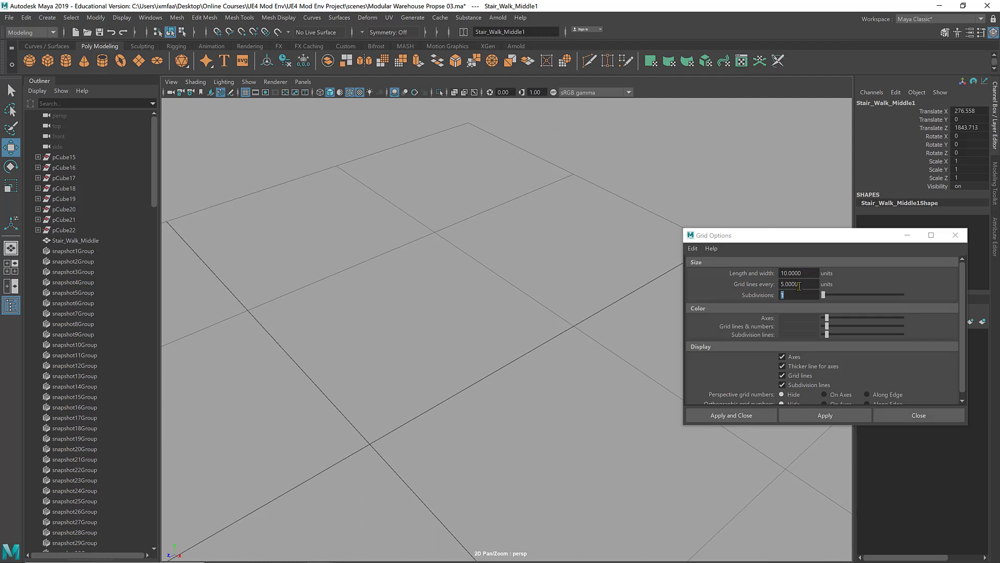
drag(801, 296, 764, 300)
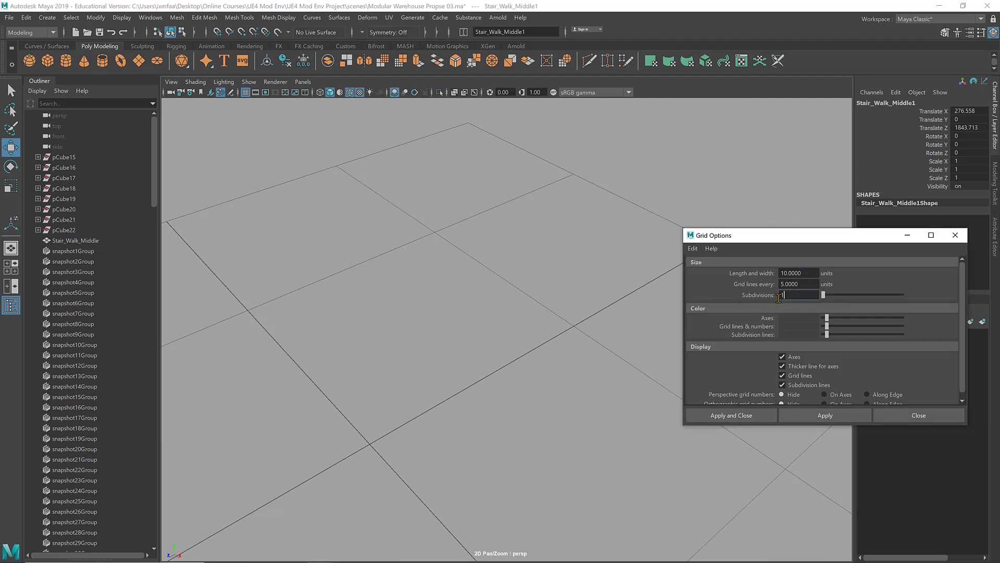
text(5)
click(831, 419)
Step: Set the grid's length and width, line spacing and subdivisions all to 1, apply the changes, and inspect the small grid
click(815, 272)
drag(771, 240, 848, 291)
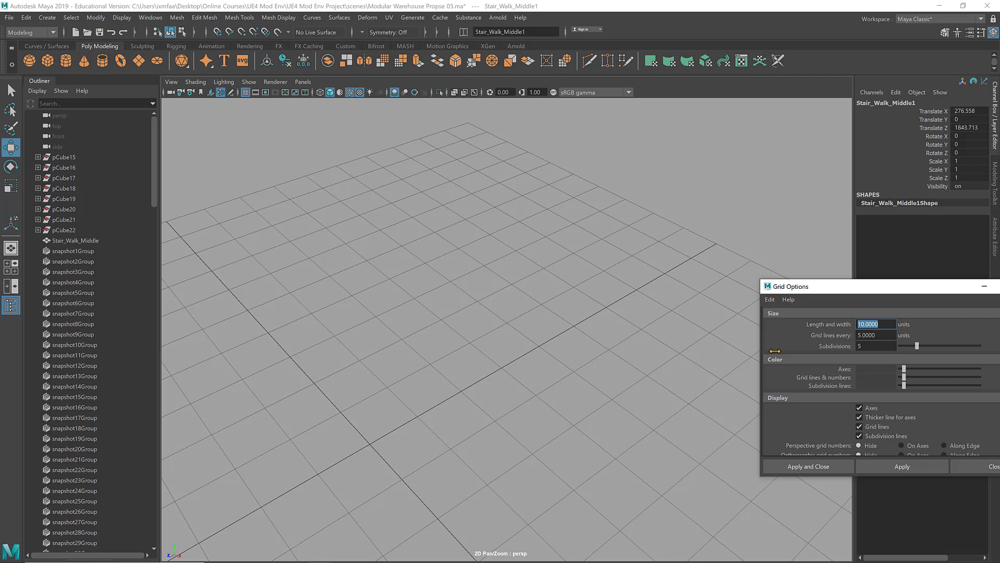
click(877, 347)
double_click(888, 325)
text(1)
key(Tab)
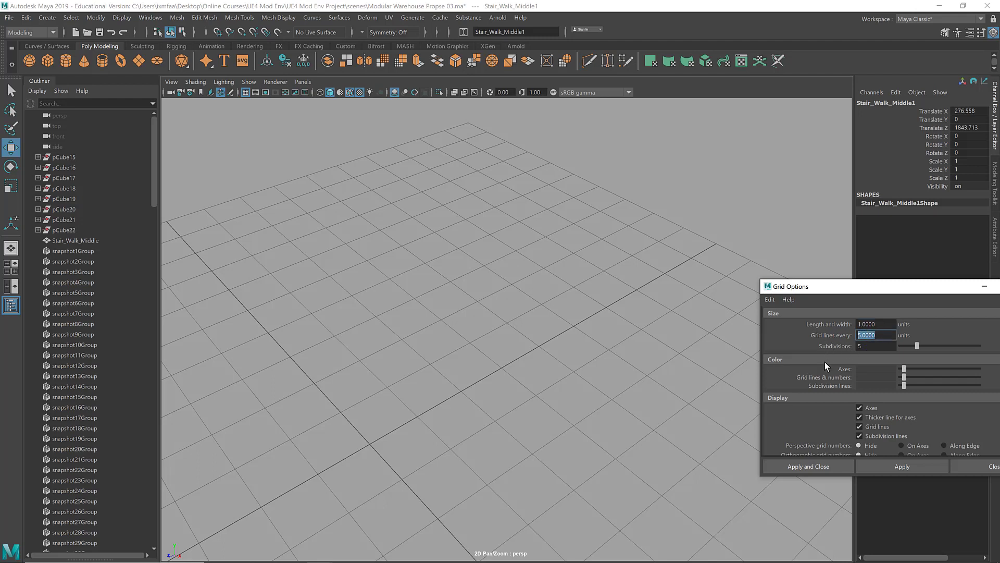
text(1)
key(Tab)
text(1)
click(899, 468)
mouse_move(540, 434)
alt+middle_down()
mouse_move(567, 404)
mouse_move(543, 416)
alt+middle_up()
scroll(563, 417, up, 6)
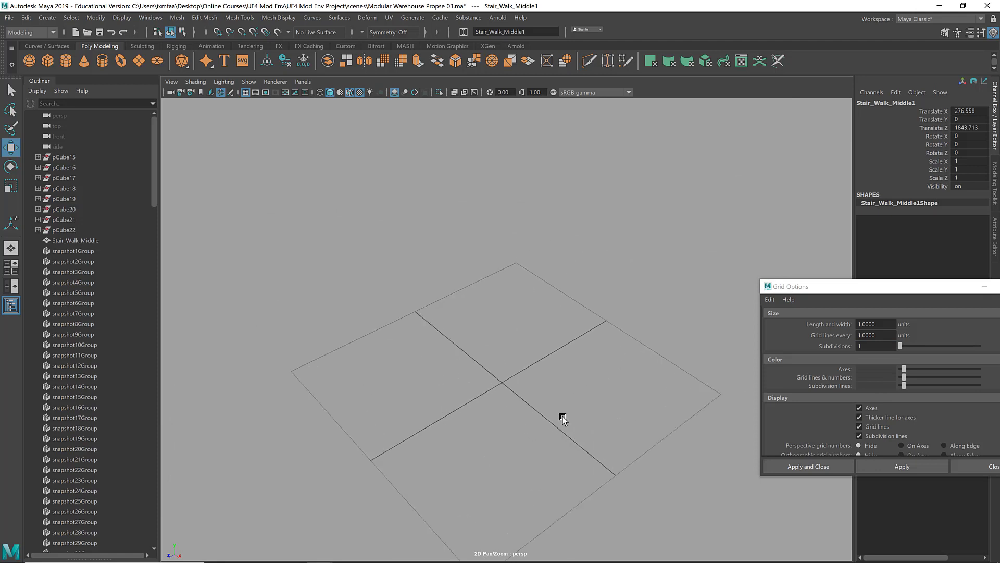
scroll(563, 415, down, 8)
Step: Set the grid subdivisions to 5 and the grid lines to every 5 units, applying each change
click(879, 348)
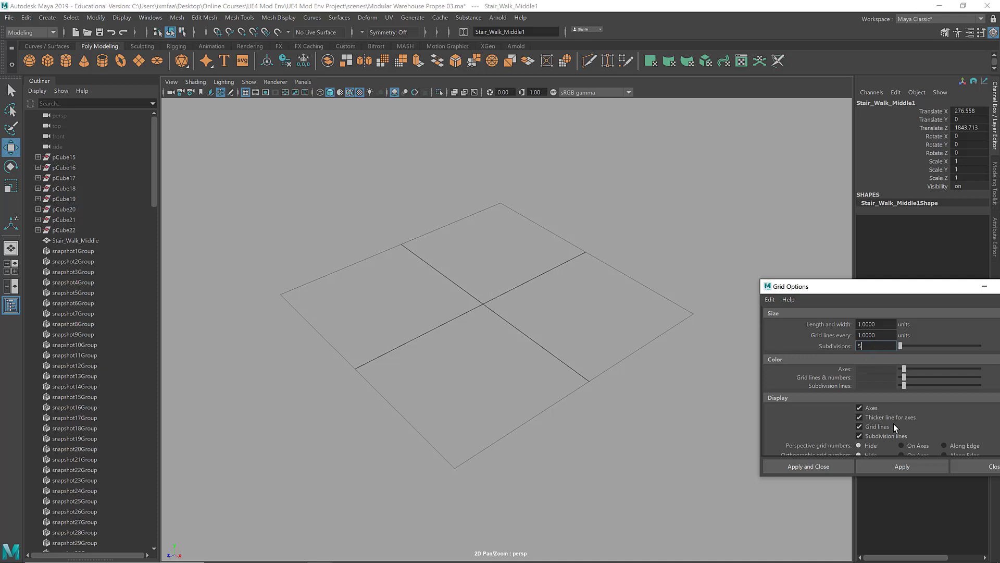
click(902, 467)
drag(887, 335, 858, 337)
text(5)
click(902, 466)
Step: Set the grid's length and width to 50 units, apply the change, and view the enlarged grid
click(889, 324)
text(50)
click(917, 467)
alt+right_drag(597, 328, 463, 310)
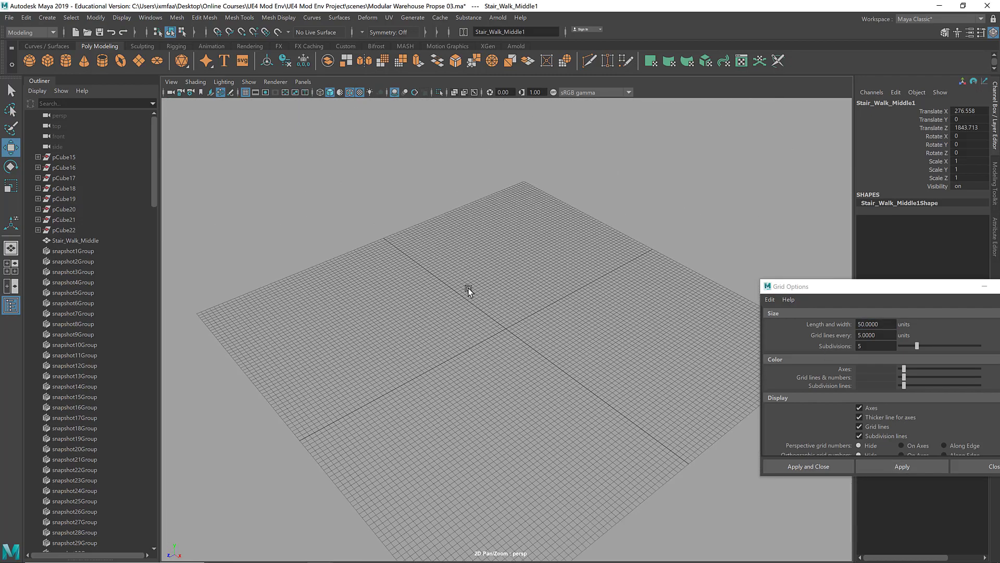
scroll(455, 283, up, 6)
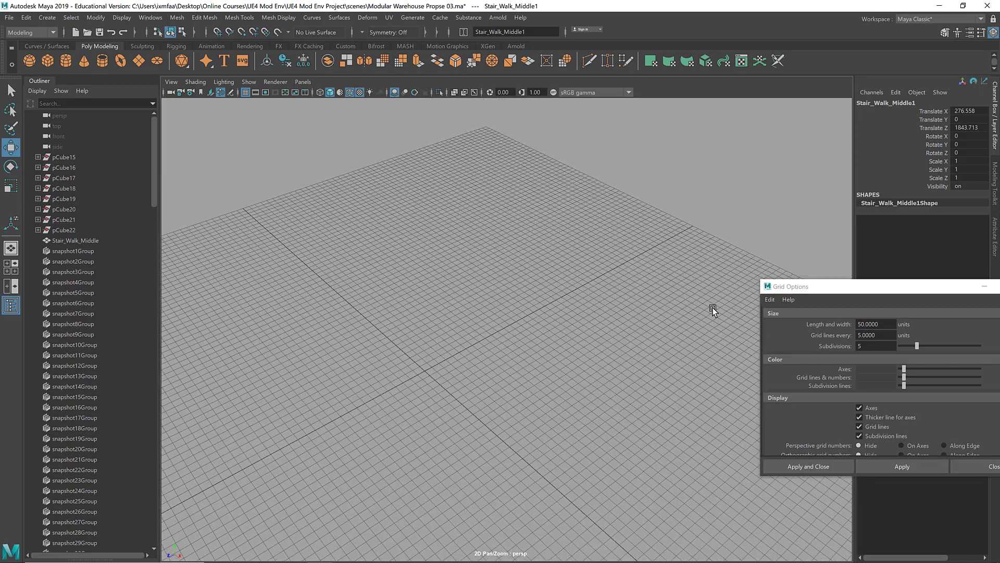
Step: Set the grid subdivisions to 1 and the grid lines to every 1 unit, applying each change
click(861, 345)
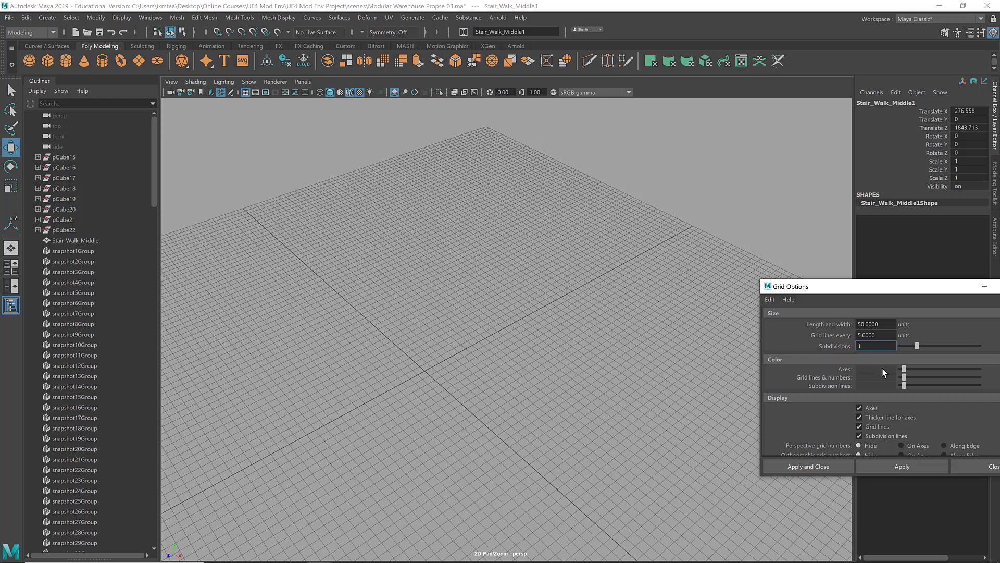
click(910, 467)
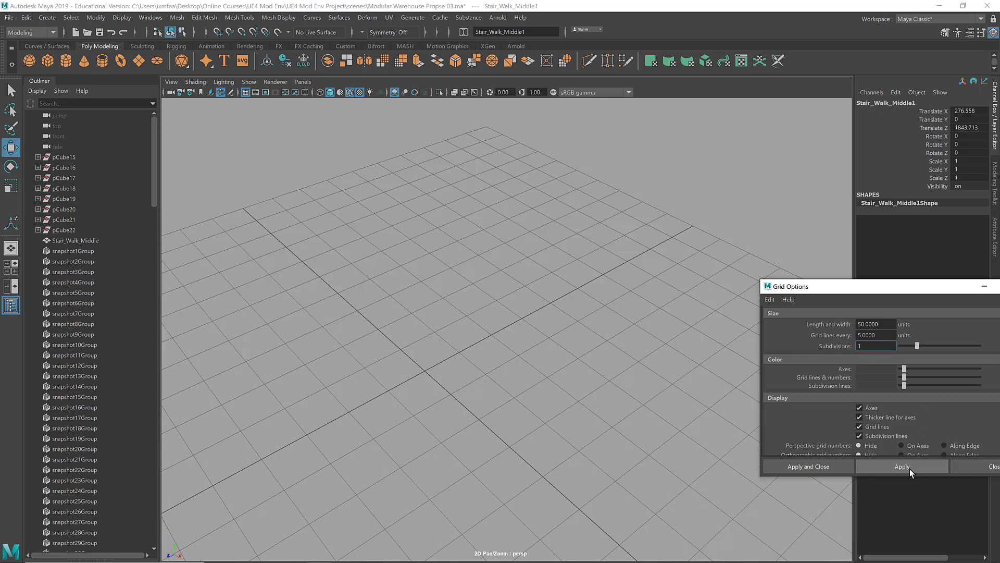
drag(885, 336, 826, 341)
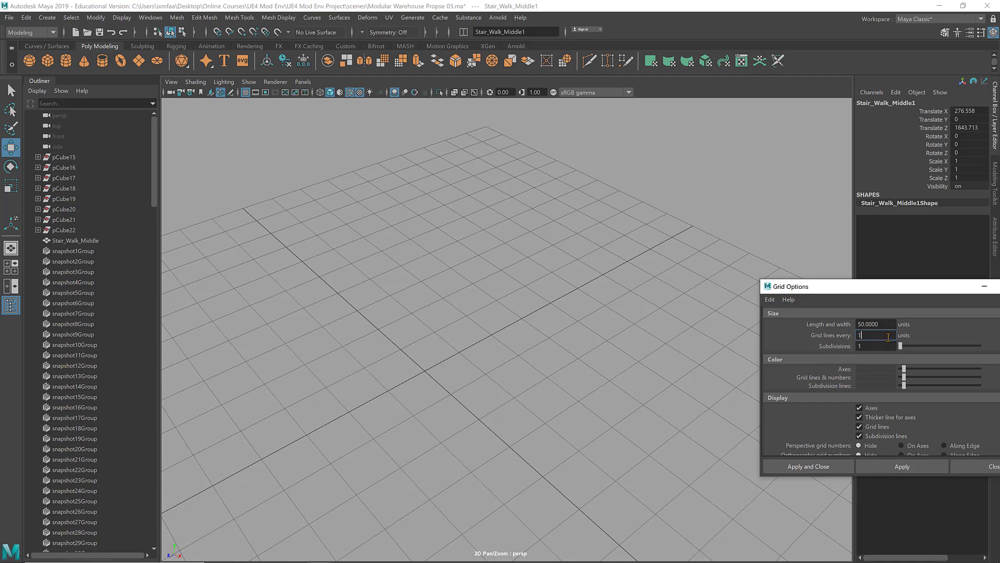
text(1)
click(902, 467)
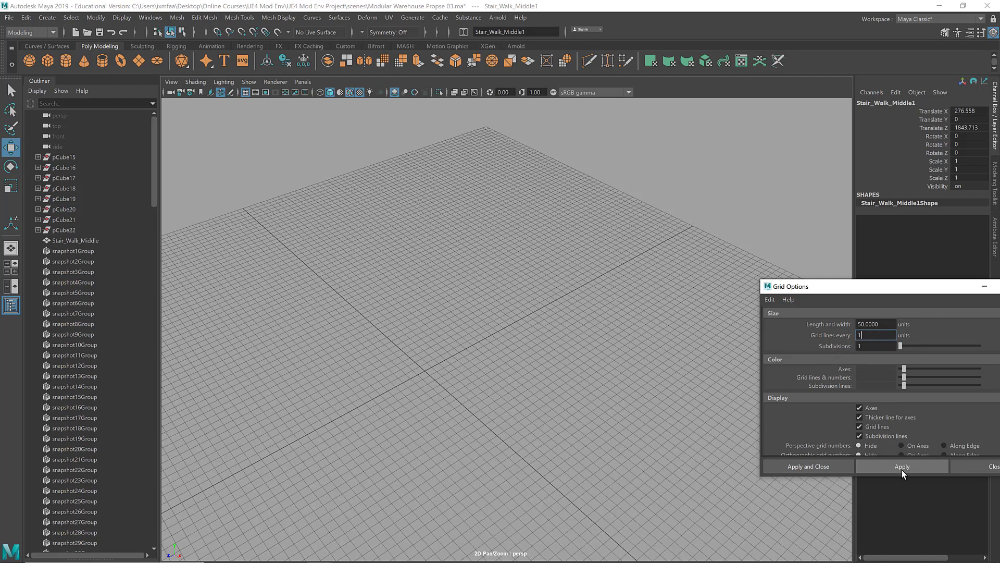
alt+right_drag(584, 380, 642, 386)
alt+middle_drag(642, 386, 623, 401)
alt+right_drag(623, 401, 614, 395)
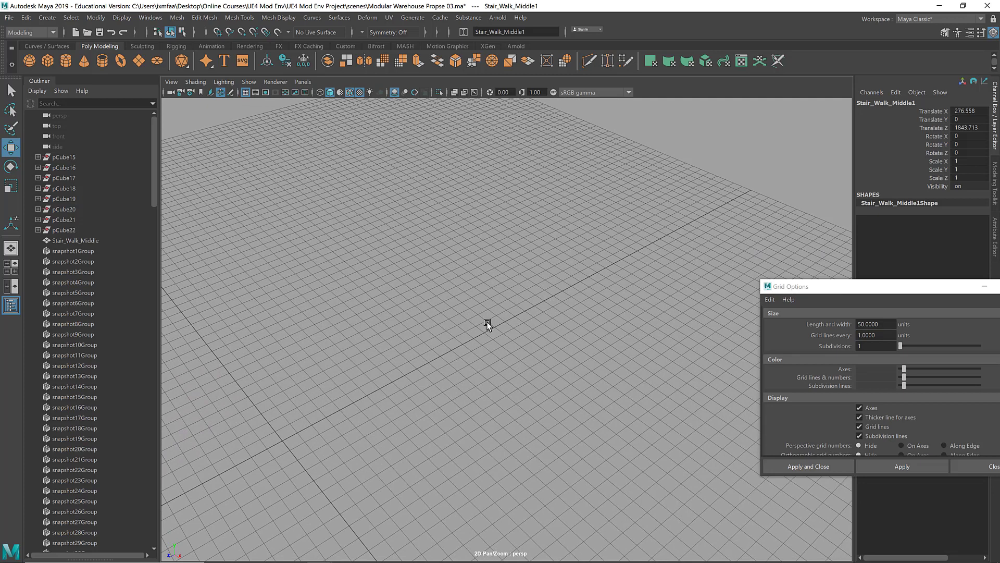
Step: Inspect the full extent of the grid, set its subdivisions to 10, and apply the change
double_click(892, 335)
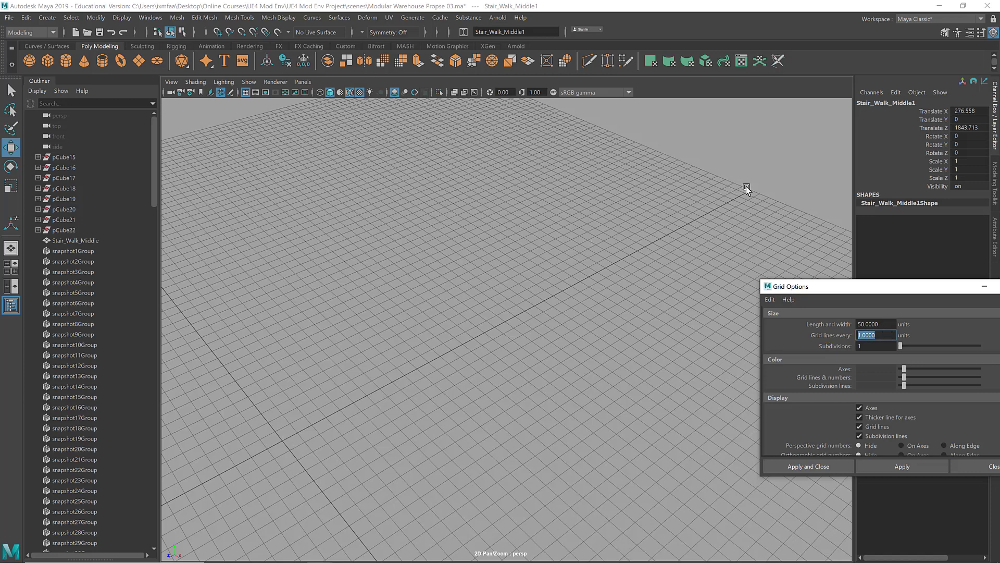
click(885, 324)
alt+right_drag(537, 272, 375, 372)
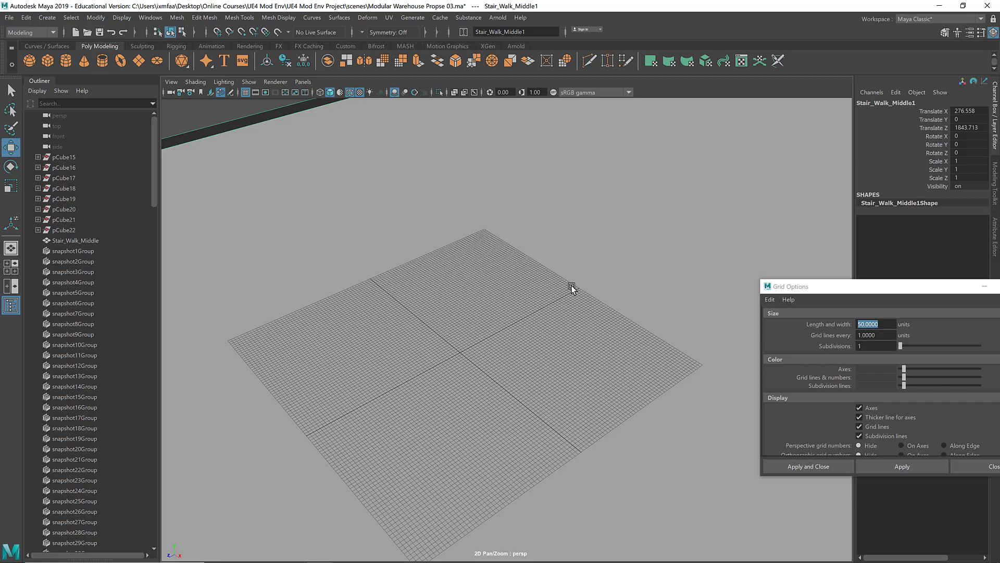
scroll(576, 326, up, 5)
scroll(524, 316, up, 8)
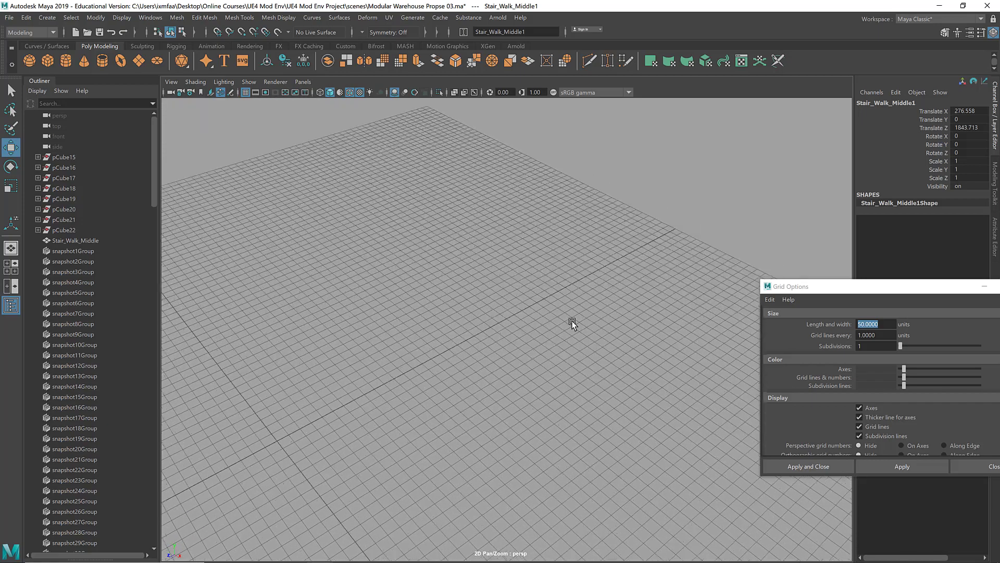
alt+right_drag(558, 321, 555, 321)
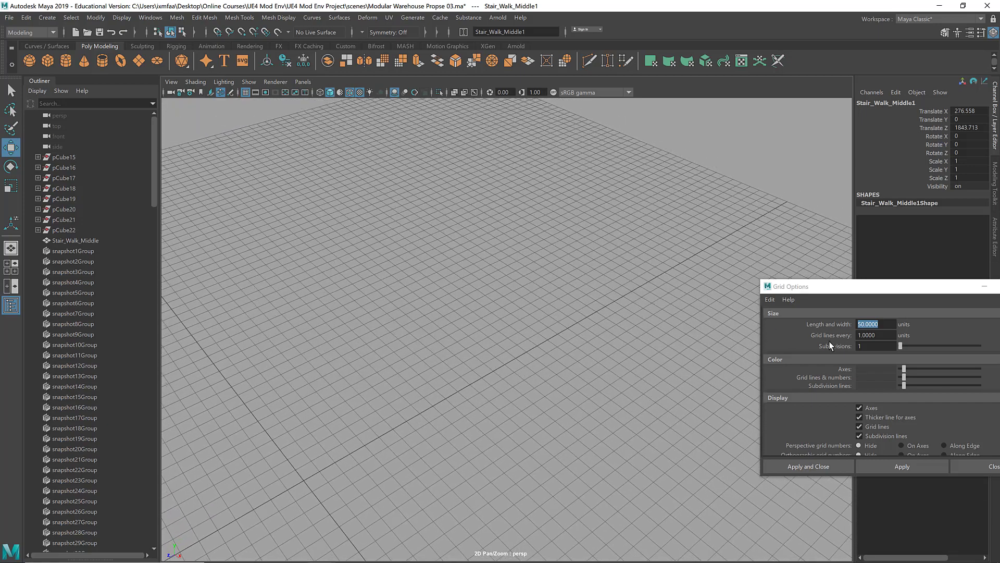
double_click(881, 346)
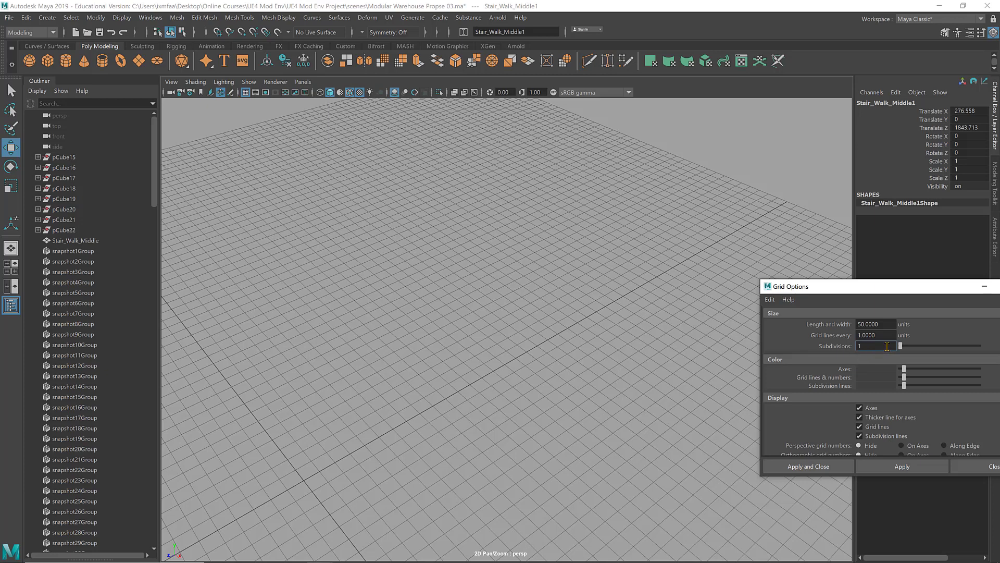
click(882, 467)
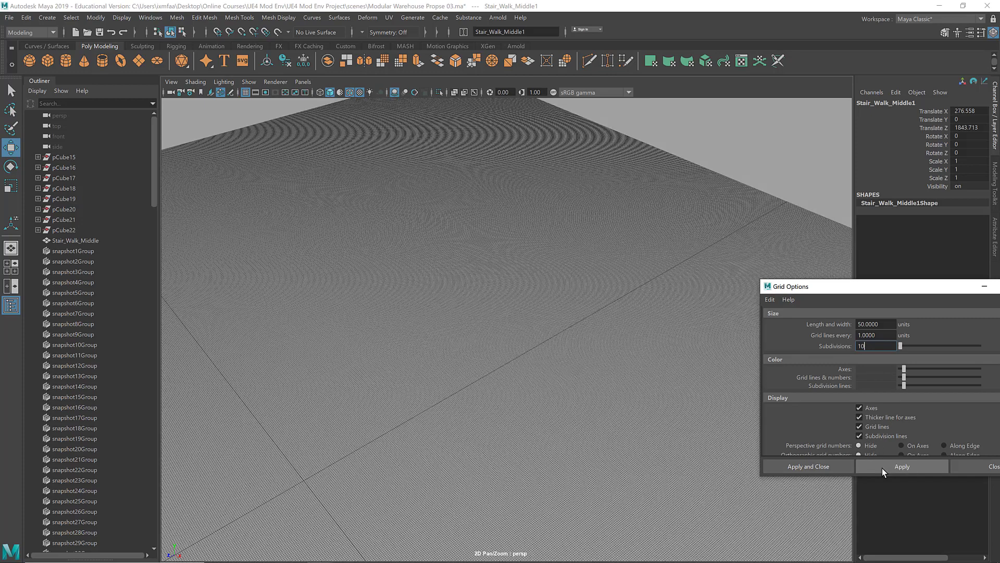
click(589, 358)
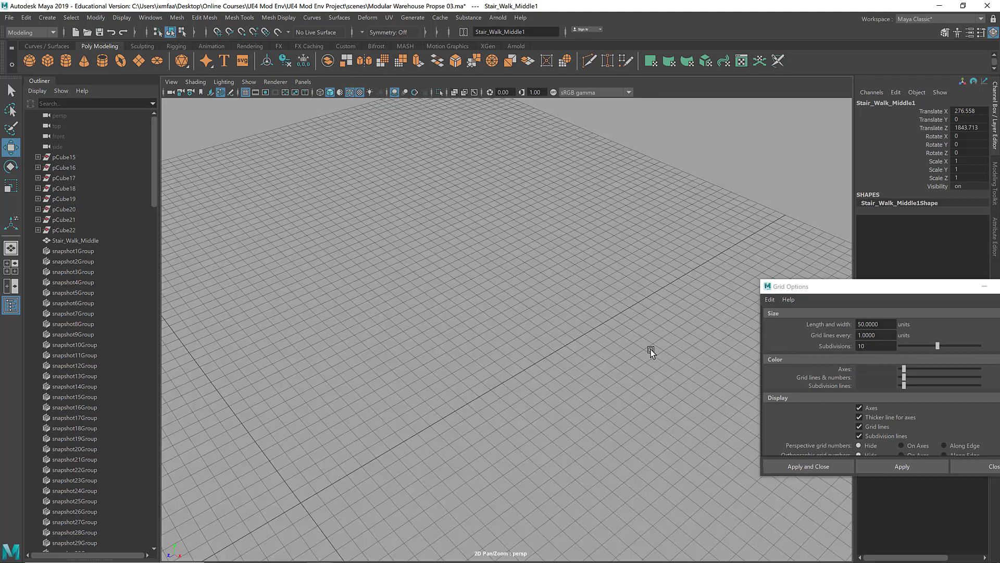
alt+middle_drag(666, 347, 656, 342)
click(902, 468)
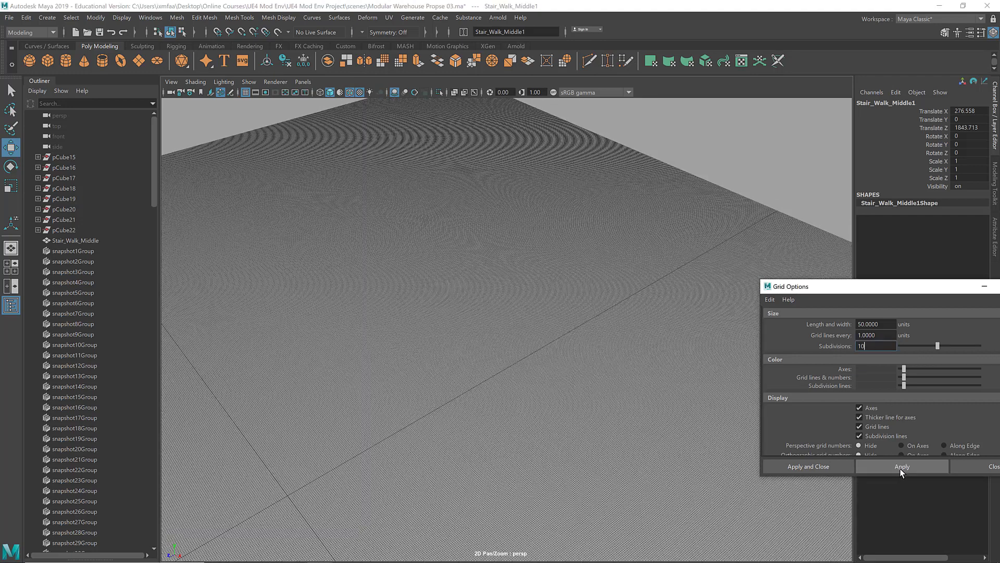
Step: Return the grid subdivisions to 1 and apply the change
drag(876, 347, 831, 349)
text(1)
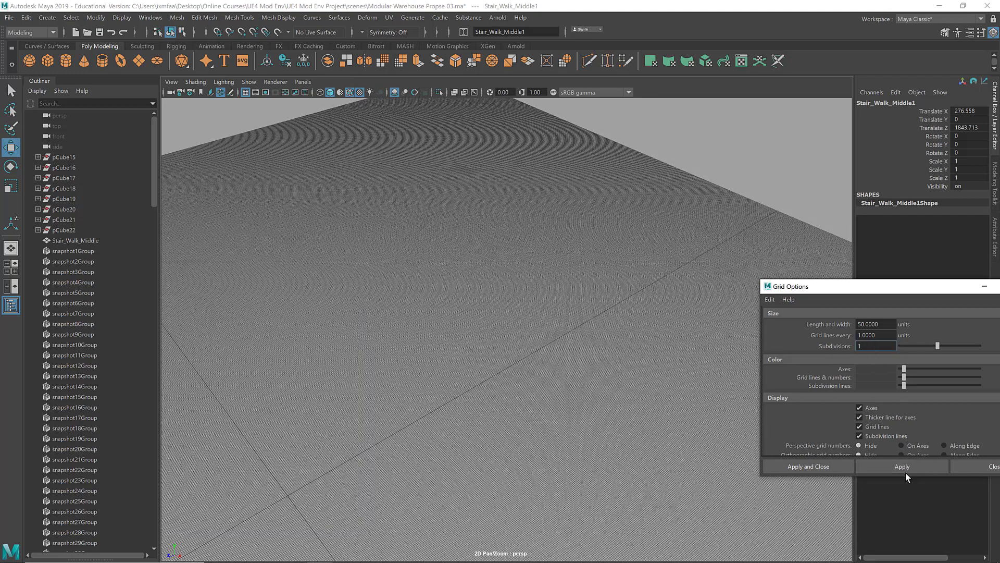
click(904, 469)
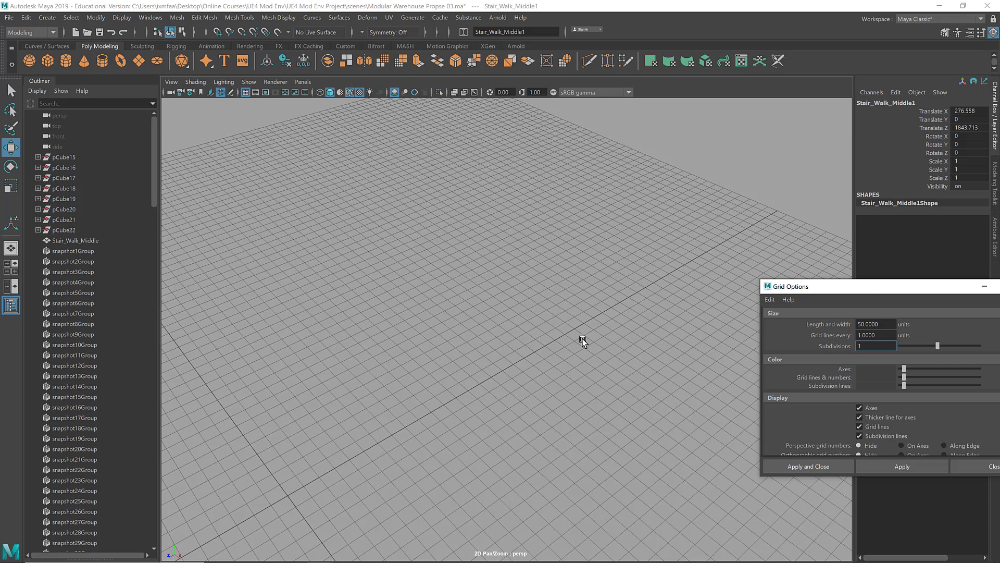
Step: Set the grid lines to every 10 units, apply the change, and view the whole grid
key(shift+Tab)
text(1)
key(Return)
click(897, 467)
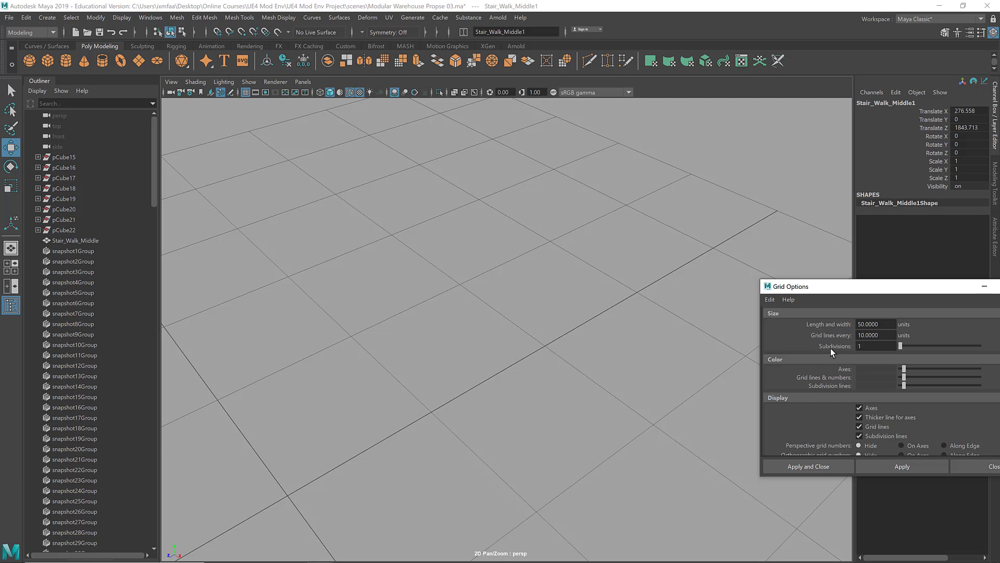
alt+right_drag(520, 329, 281, 329)
alt+right_drag(556, 339, 491, 371)
scroll(496, 368, down, 4)
scroll(504, 366, up, 4)
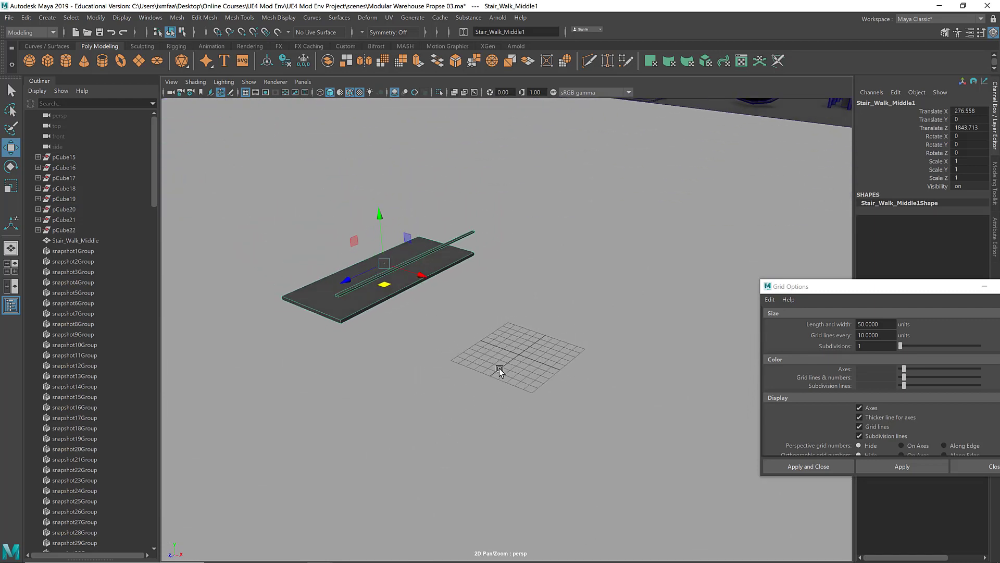
scroll(494, 373, up, 5)
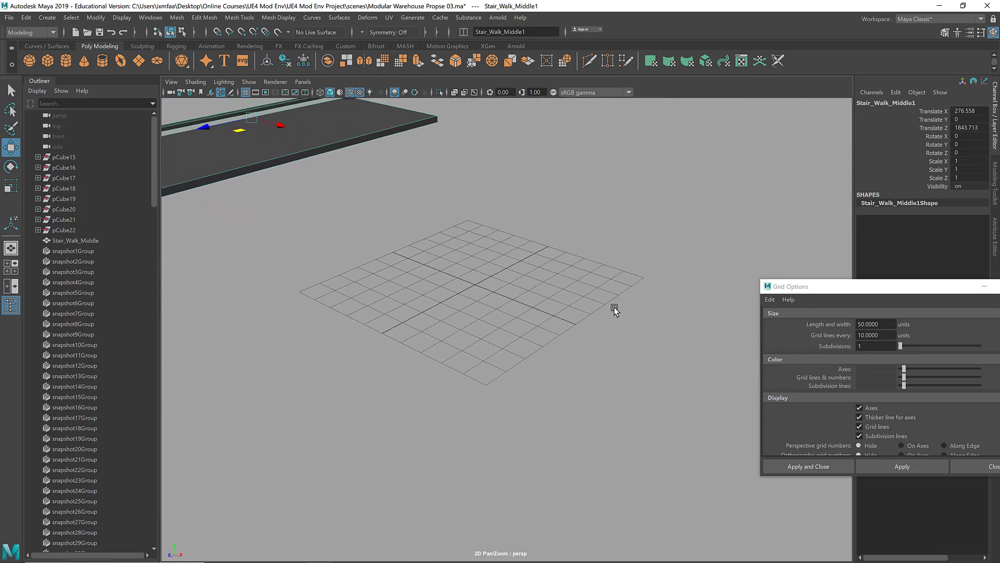
scroll(600, 334, up, 6)
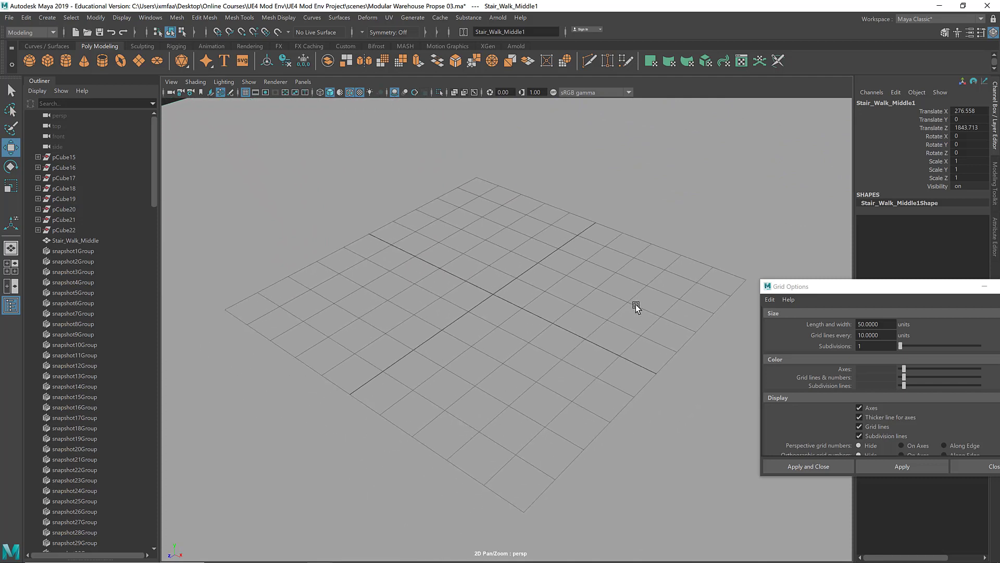
alt+drag(635, 309, 615, 322)
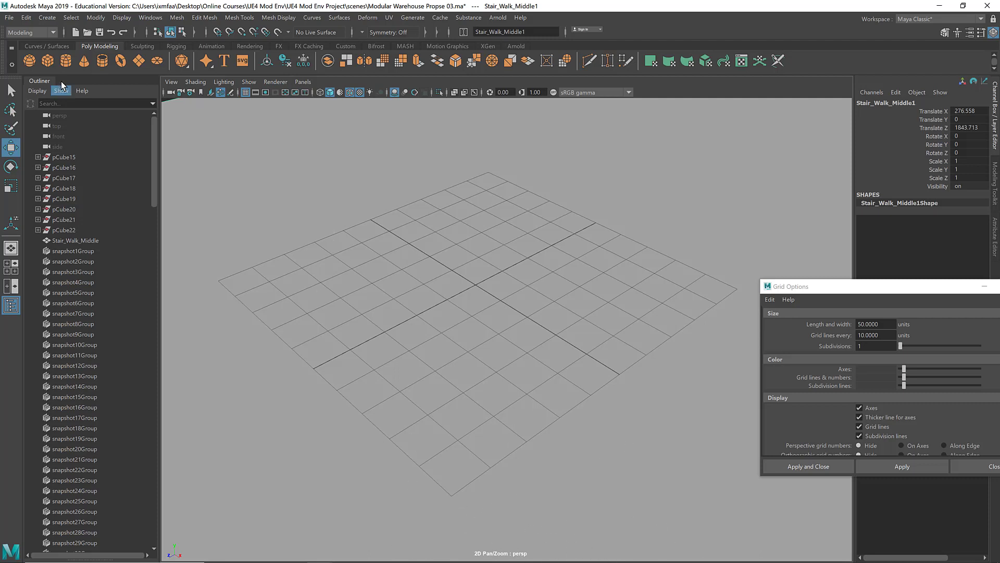
Step: Check the linear working unit in the general application preferences, keeping the preferences window clear of the grid
click(150, 18)
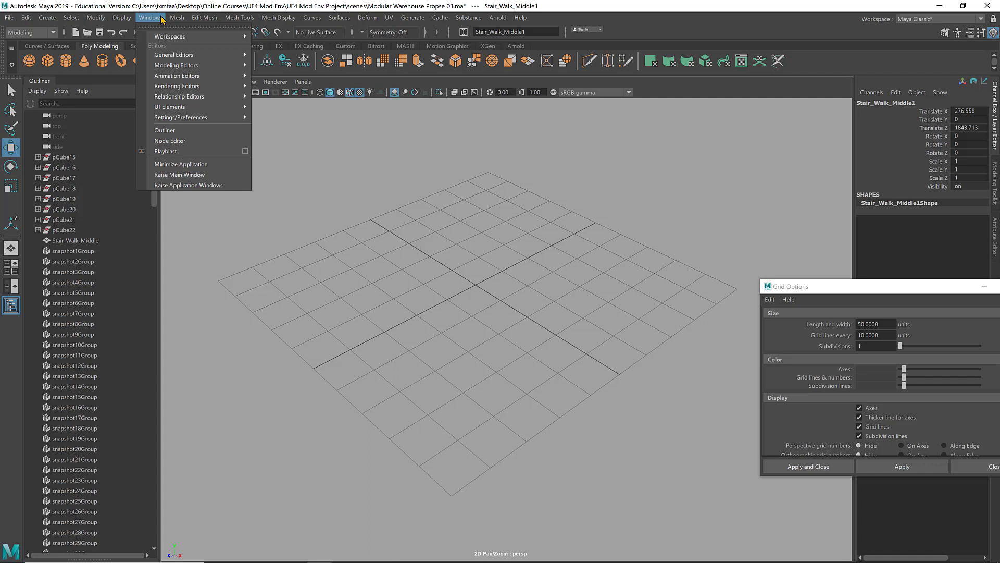
mouse_move(216, 119)
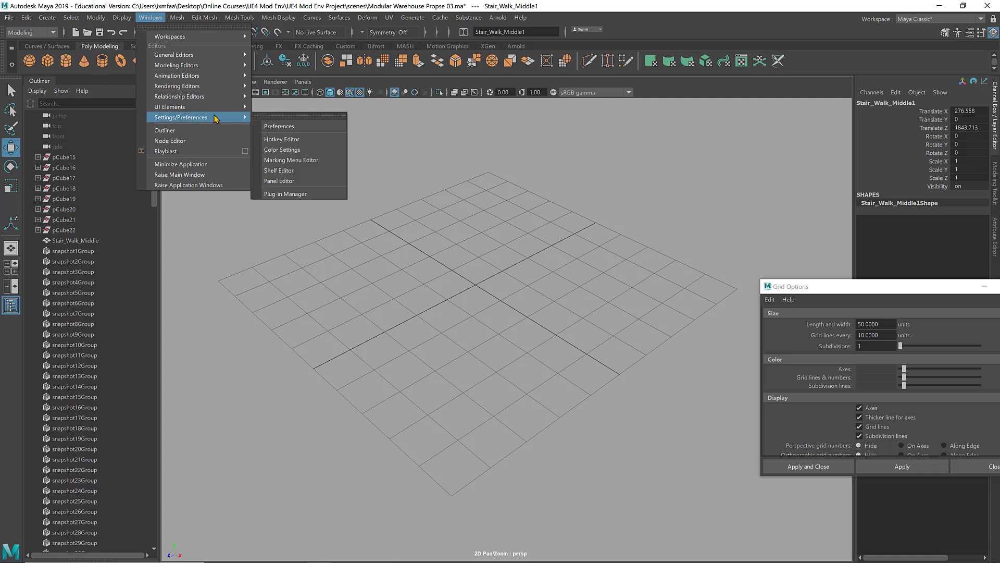
click(300, 130)
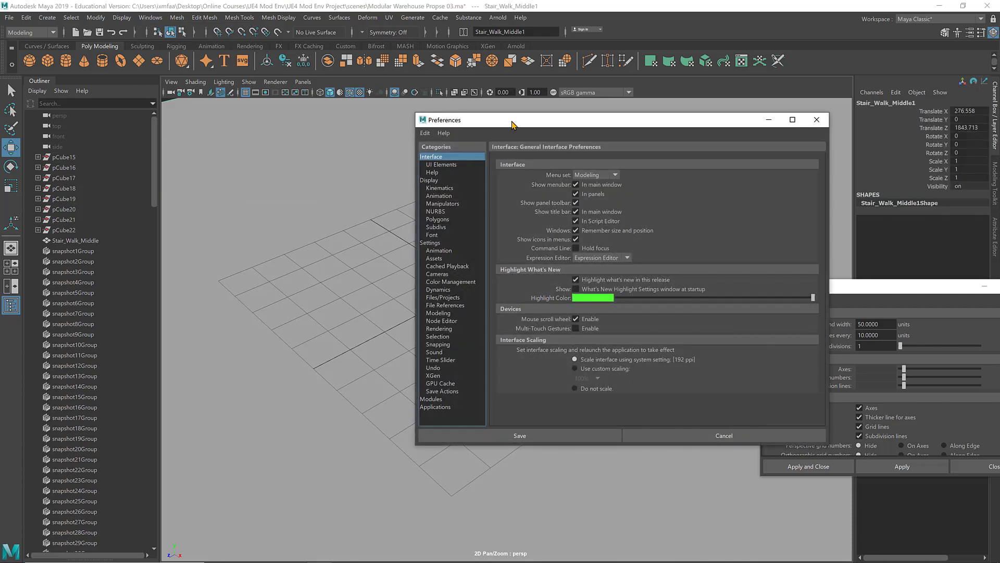
drag(516, 121, 284, 121)
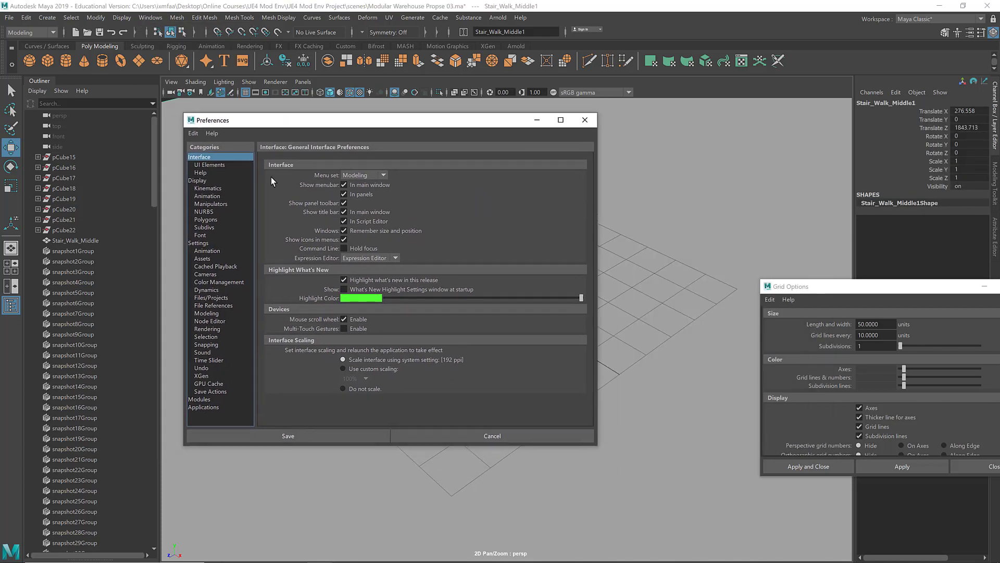
click(198, 244)
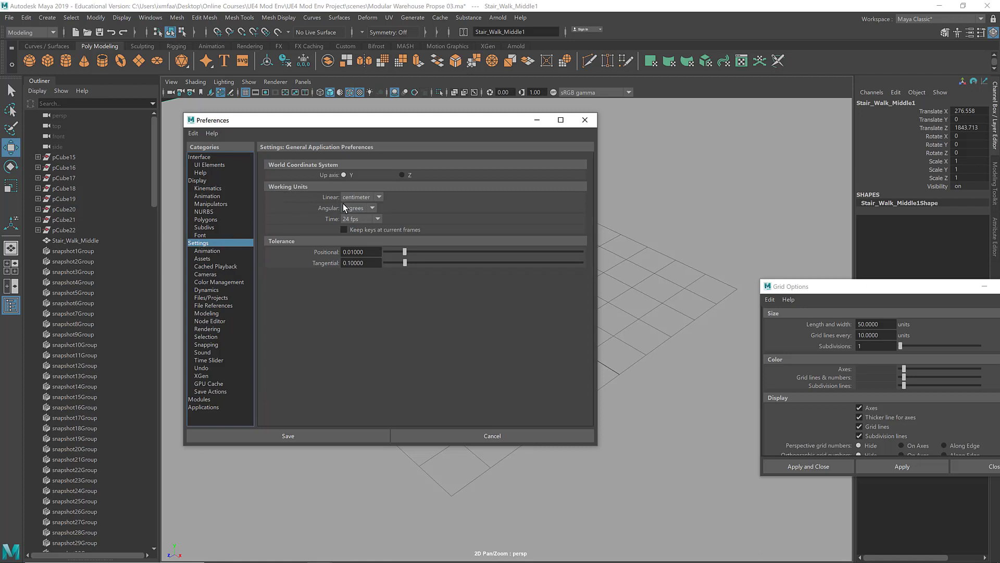
click(373, 199)
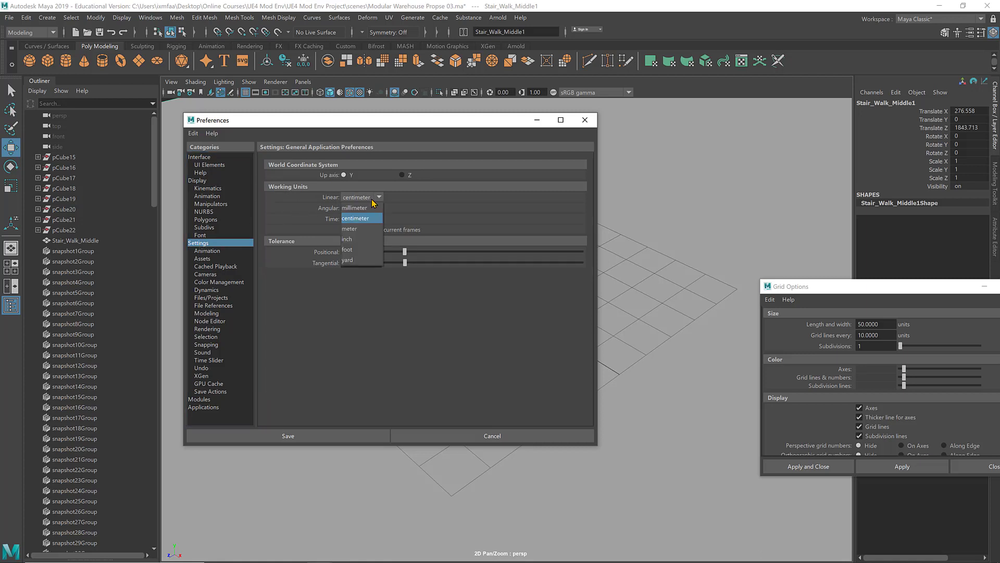
click(373, 199)
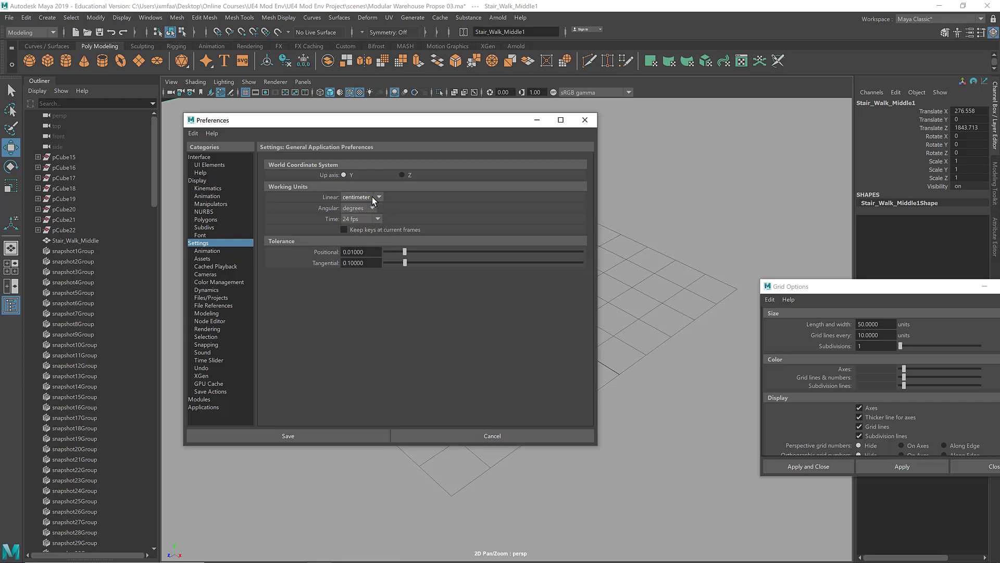
drag(376, 127, 229, 419)
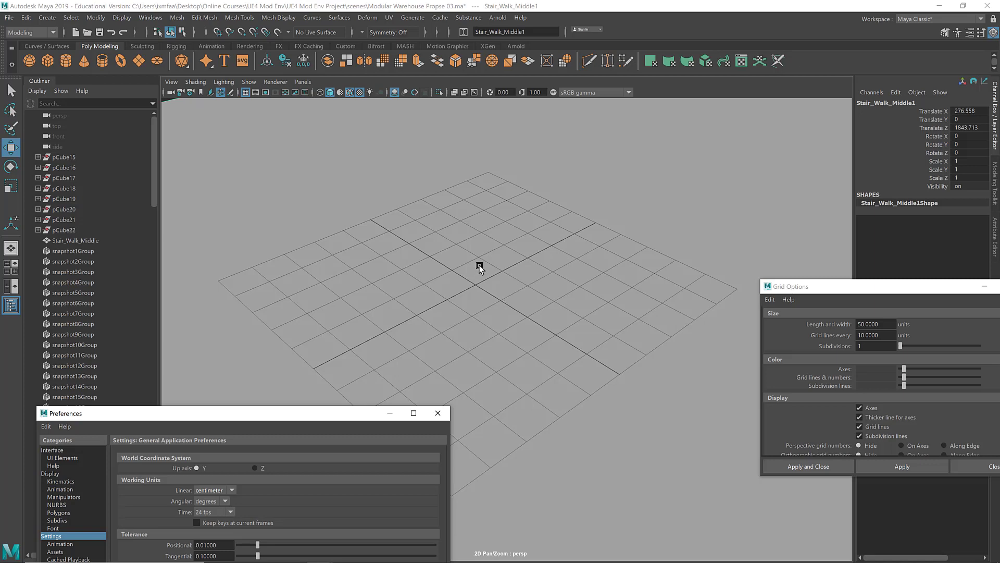
alt+right_drag(450, 251, 577, 247)
alt+middle_drag(576, 247, 502, 272)
scroll(502, 274, up, 2)
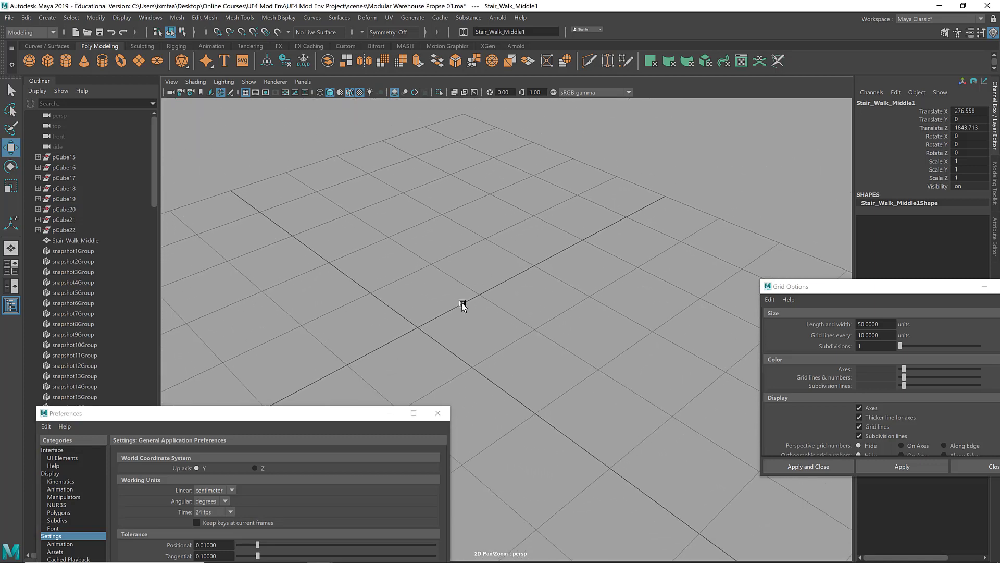
Step: Try the grid with 5 subdivisions, and return the subdivisions to 1
click(859, 346)
text(5)
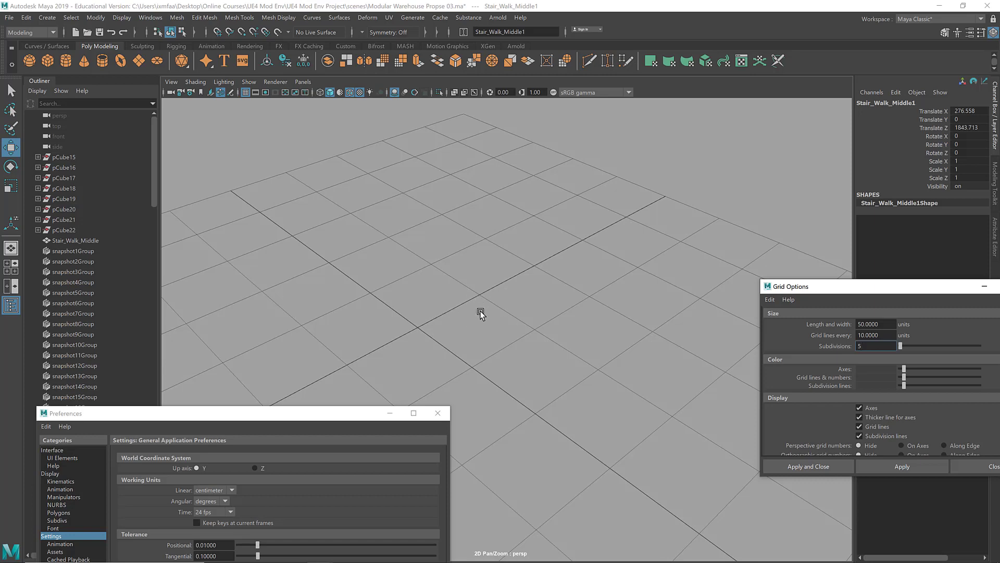
click(883, 468)
key(BackSpace)
text(1)
click(920, 470)
Step: Close the Preferences and Grid Options windows, and view the whole grid together with the walkway slab
click(438, 415)
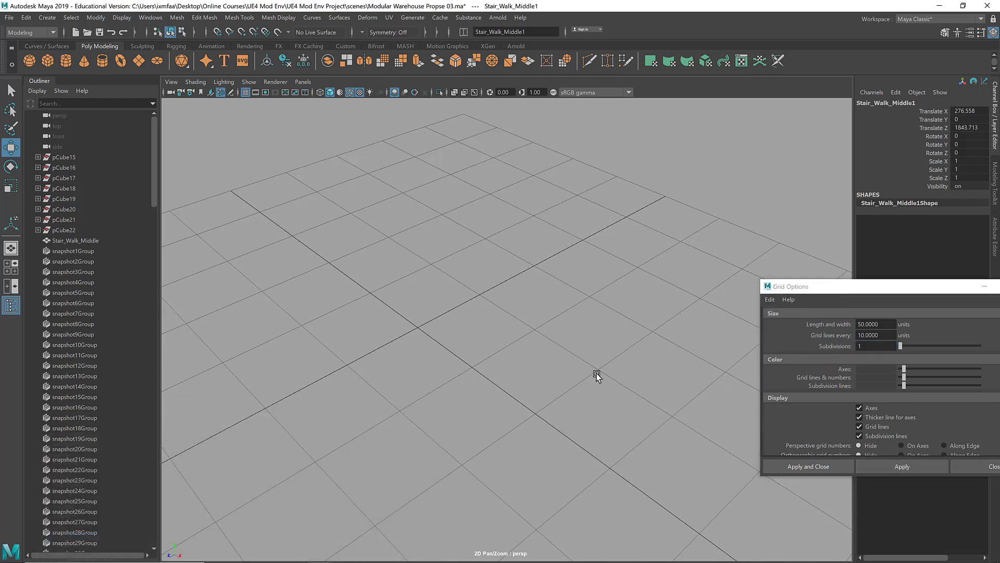
click(767, 286)
click(779, 344)
alt+right_drag(722, 271, 433, 295)
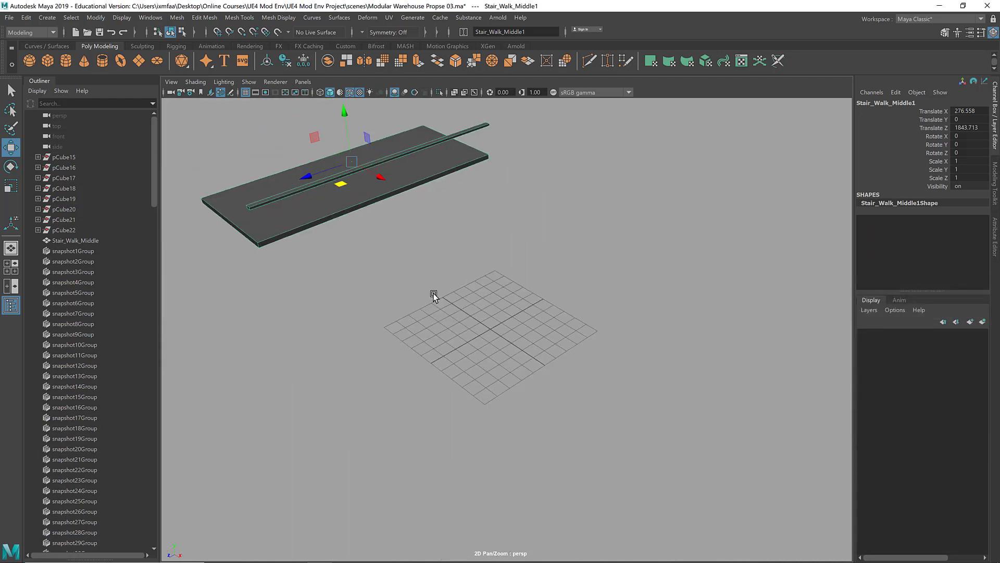
alt+middle_drag(433, 295, 561, 379)
alt+right_drag(561, 378, 474, 357)
mouse_move(474, 357)
alt+mouse_down()
mouse_move(468, 349)
mouse_move(489, 353)
alt+mouse_up()
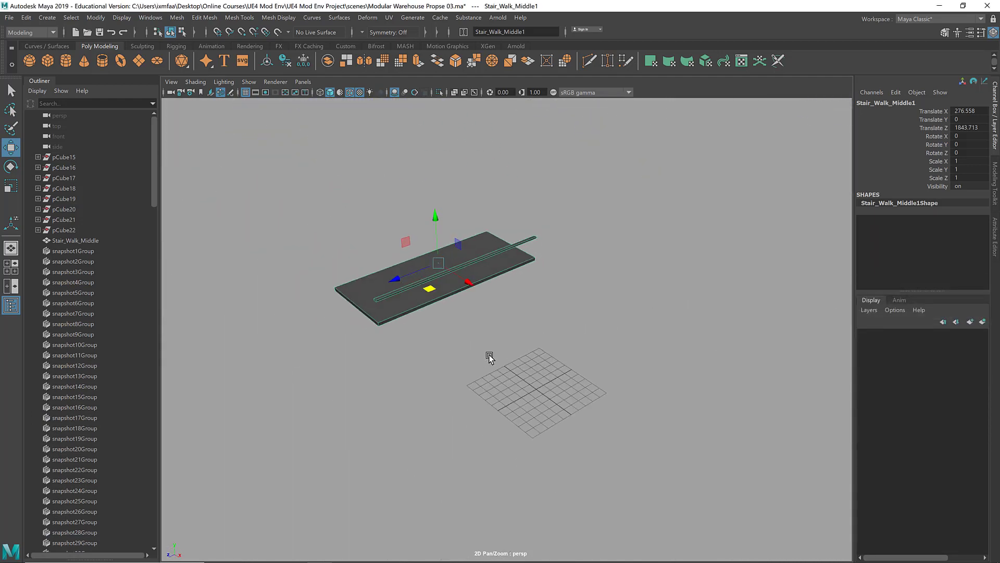
Step: Reopen the grid options and set the grid lines to every 100 units
click(96, 18)
mouse_move(122, 17)
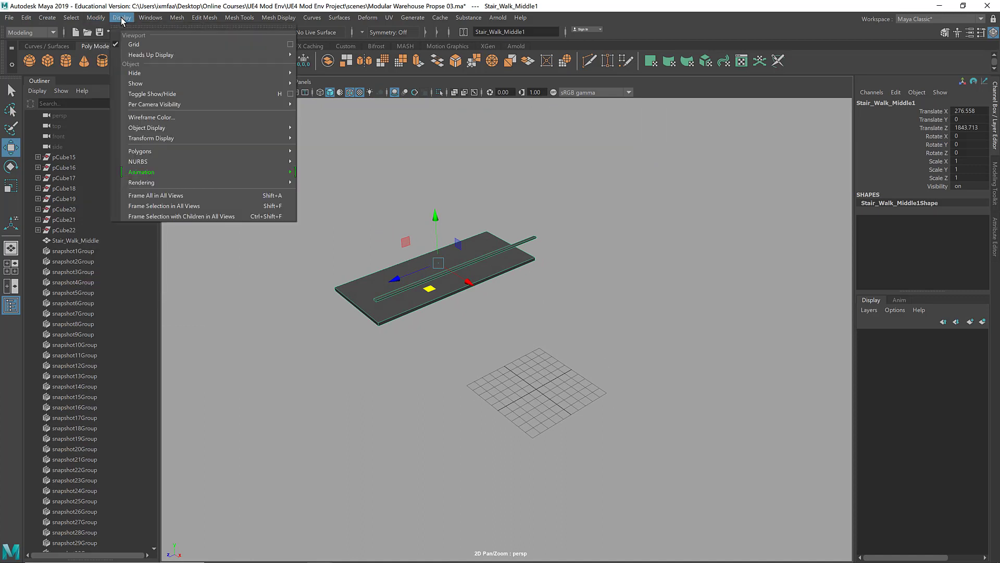
click(291, 44)
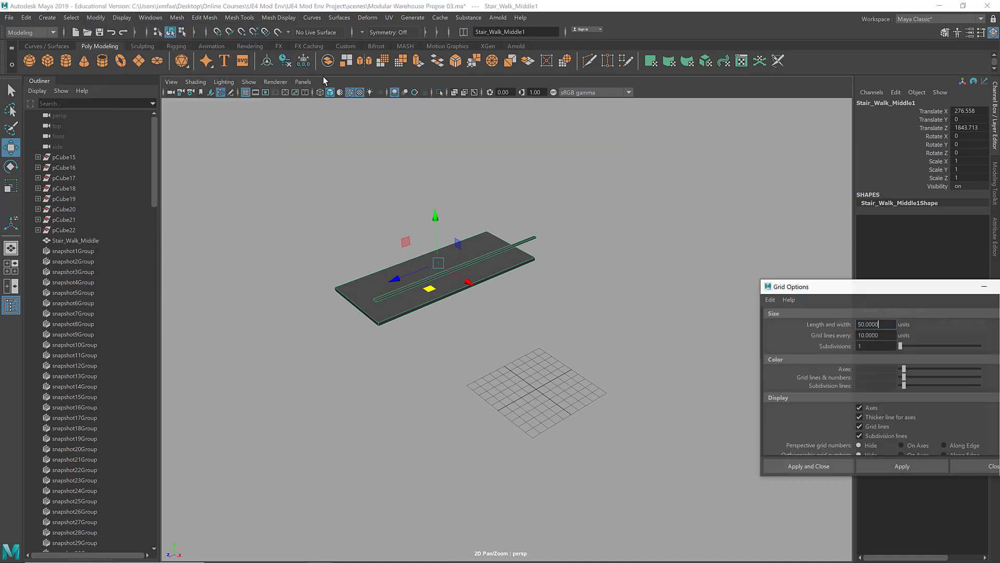
drag(856, 291, 705, 279)
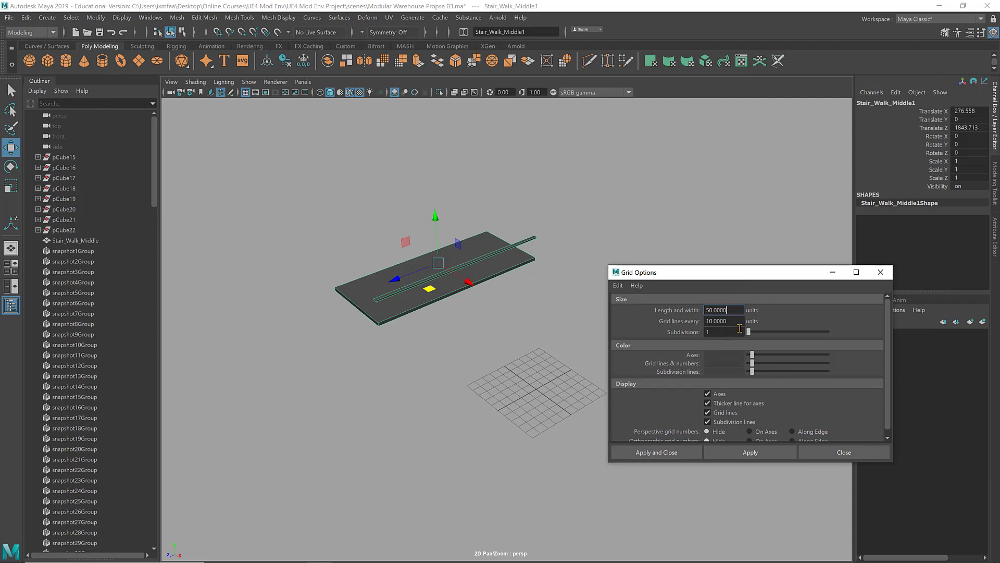
key(Tab)
key(Tab)
key(shift+Tab)
text(100)
Step: Set the grid's length and width to 10000 units and apply the change
key(shift+Tab)
text(10000)
key(Return)
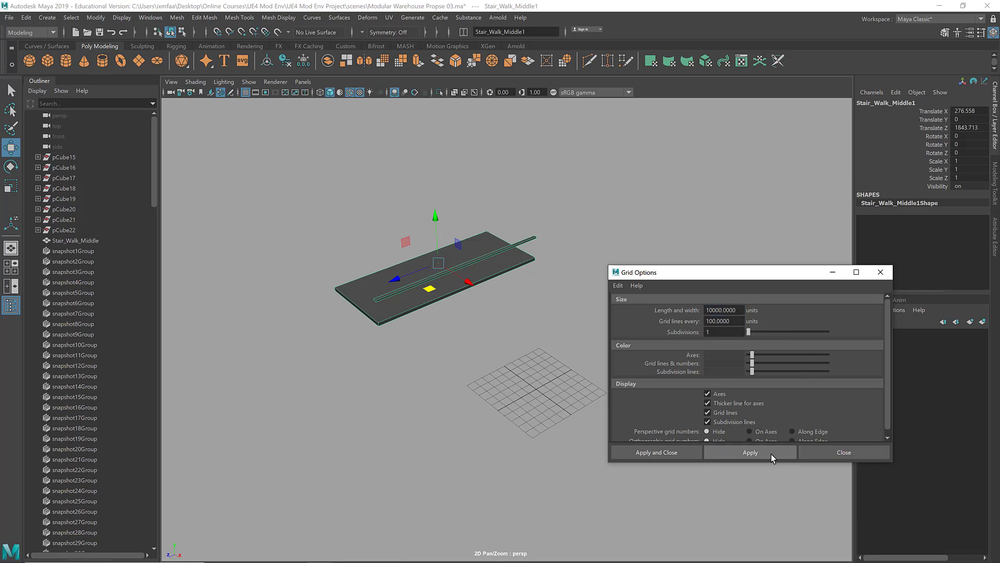
click(753, 451)
Step: Look over the enlarged grid beneath the scene's models, and close the grid options
alt+right_drag(525, 355, 152, 319)
alt+right_drag(404, 321, 610, 315)
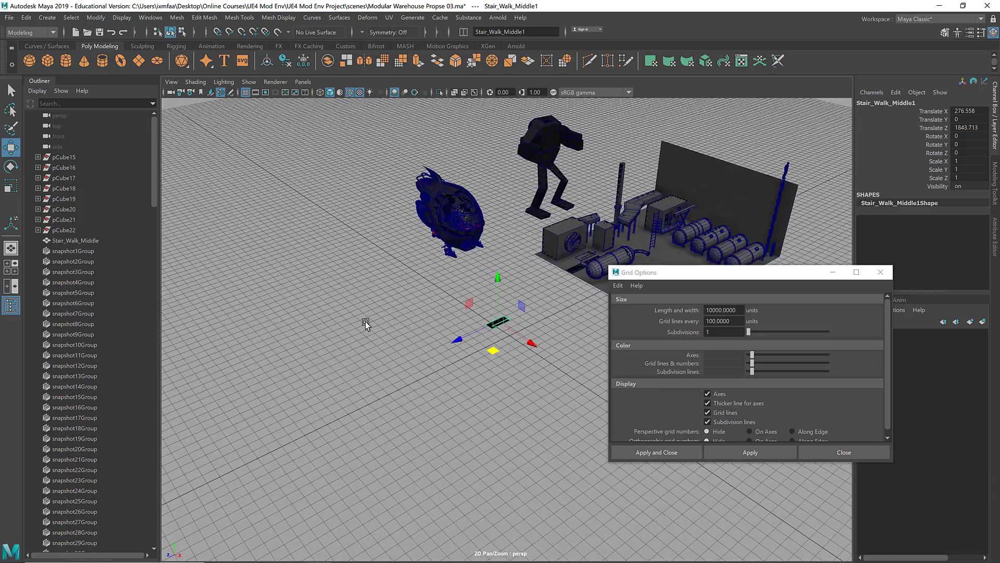
alt+right_drag(366, 323, 548, 302)
alt+right_drag(510, 255, 701, 239)
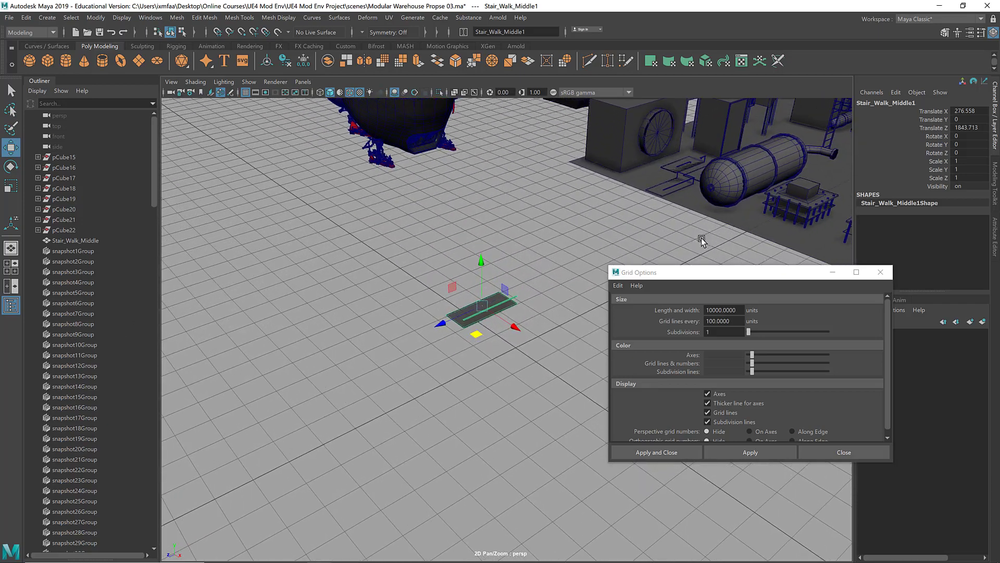
click(881, 272)
Step: Select the walkway slab and examine how its edges and corners line up with the grid lines from several sides
scroll(542, 291, up, 2)
alt+right_drag(542, 289, 775, 284)
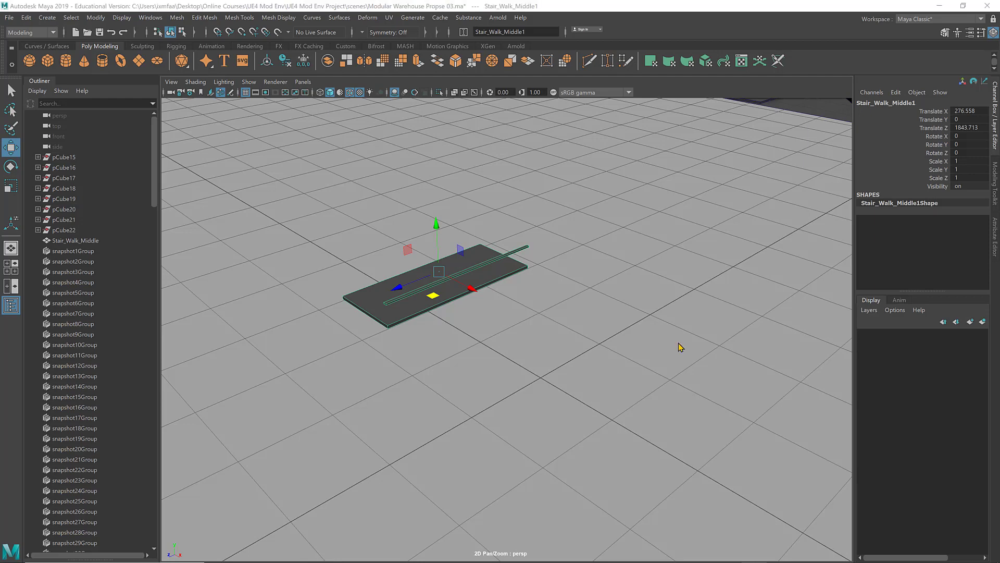
click(515, 298)
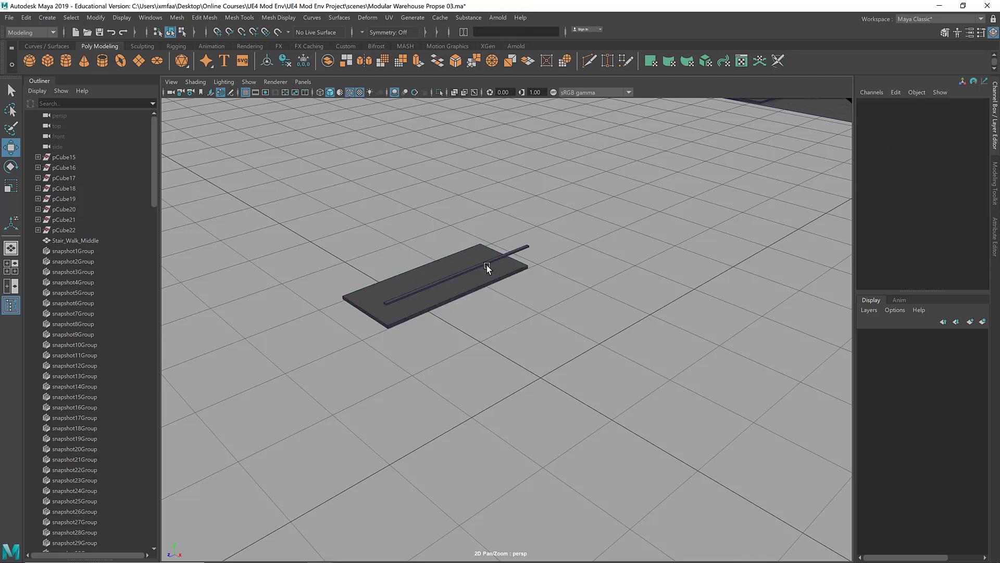
click(487, 265)
alt+drag(487, 265, 552, 293)
alt+middle_drag(553, 291, 621, 299)
alt+right_drag(622, 299, 761, 297)
alt+middle_drag(556, 292, 638, 326)
alt+drag(638, 327, 624, 316)
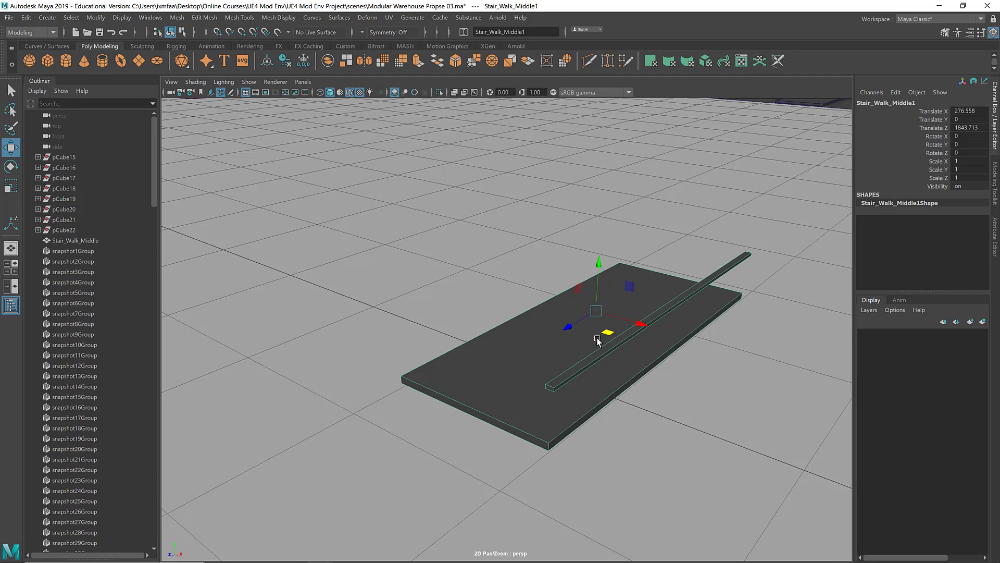
alt+drag(594, 341, 364, 424)
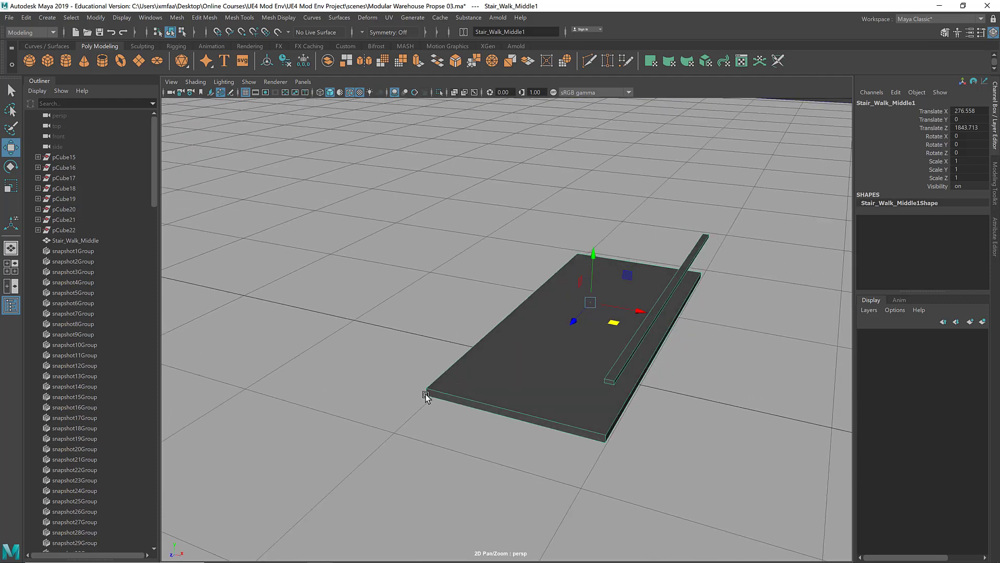
alt+drag(426, 397, 650, 403)
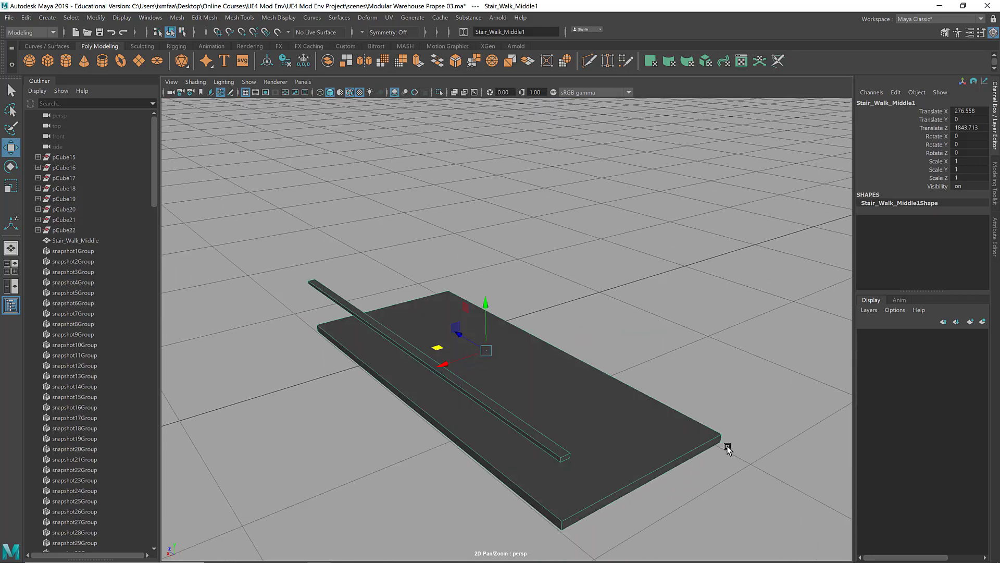
alt+drag(518, 429, 564, 432)
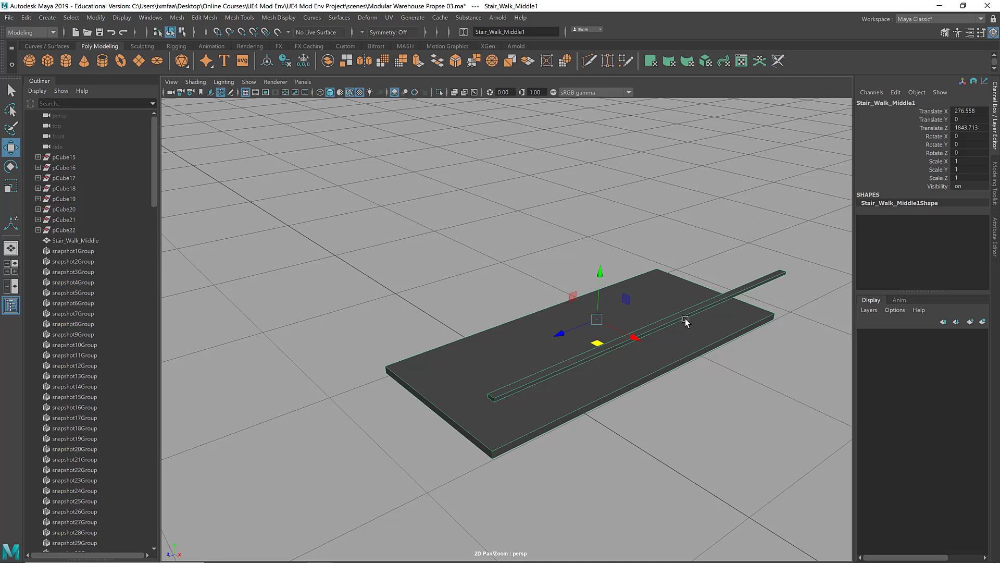
alt+drag(399, 392, 430, 413)
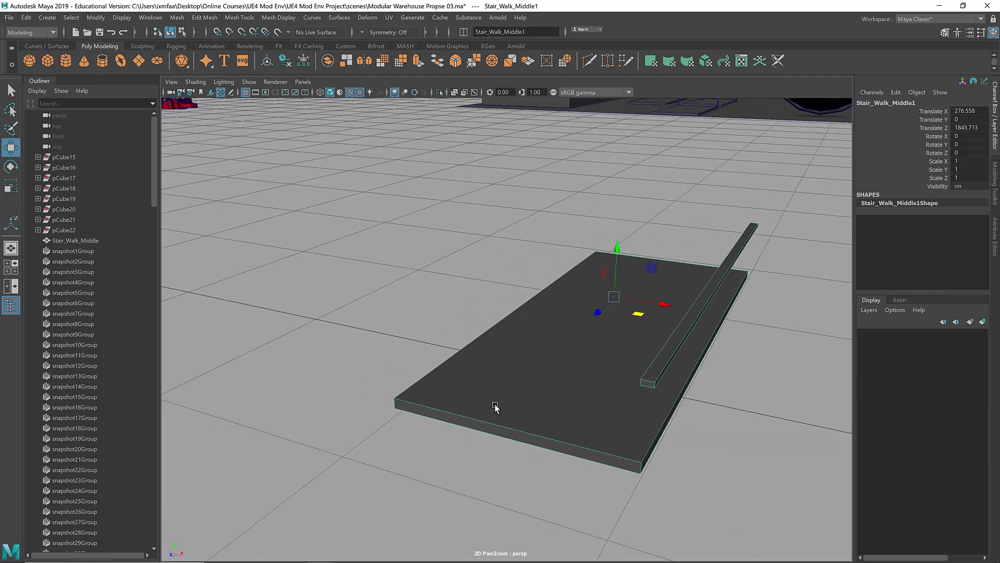
Step: Move the walkway slab's pivot to its lower end corner, snapped to the vertex
key(d)
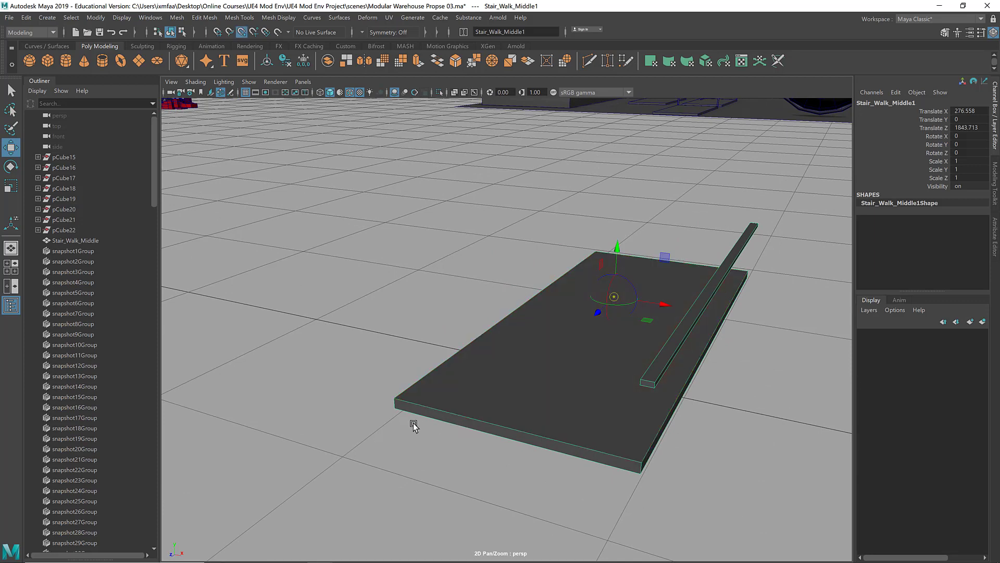
key(v)
middle_drag(397, 412, 390, 408)
alt+drag(518, 411, 466, 422)
alt+right_drag(466, 422, 391, 433)
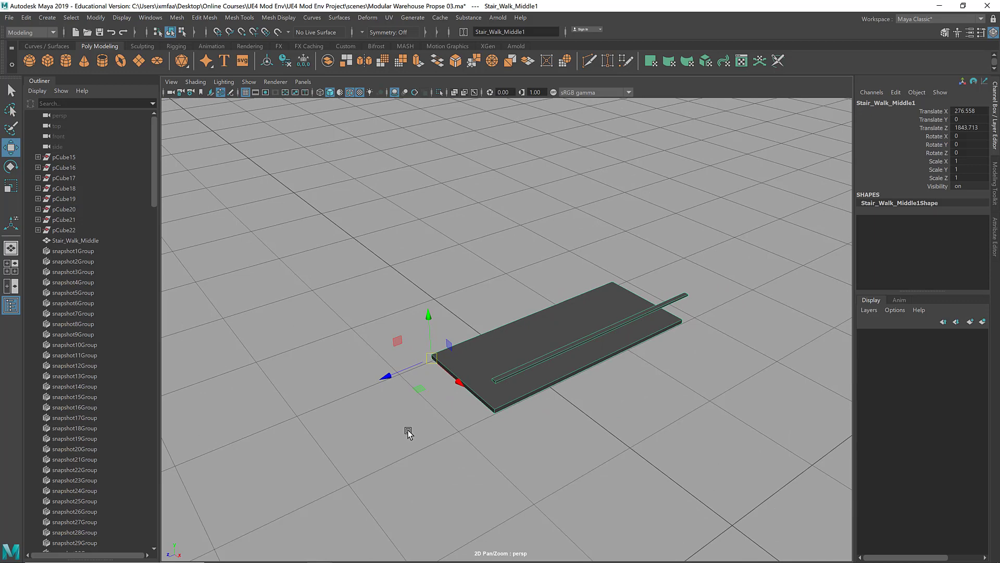
Step: Duplicate the walkway slab, snap the copy end to end with the original, and repeat the duplication to form a row
key(ctrl+d)
key(v)
drag(386, 376, 614, 301)
alt+middle_drag(635, 294, 294, 411)
key(shift+d)
key(shift+d)
key(shift+d)
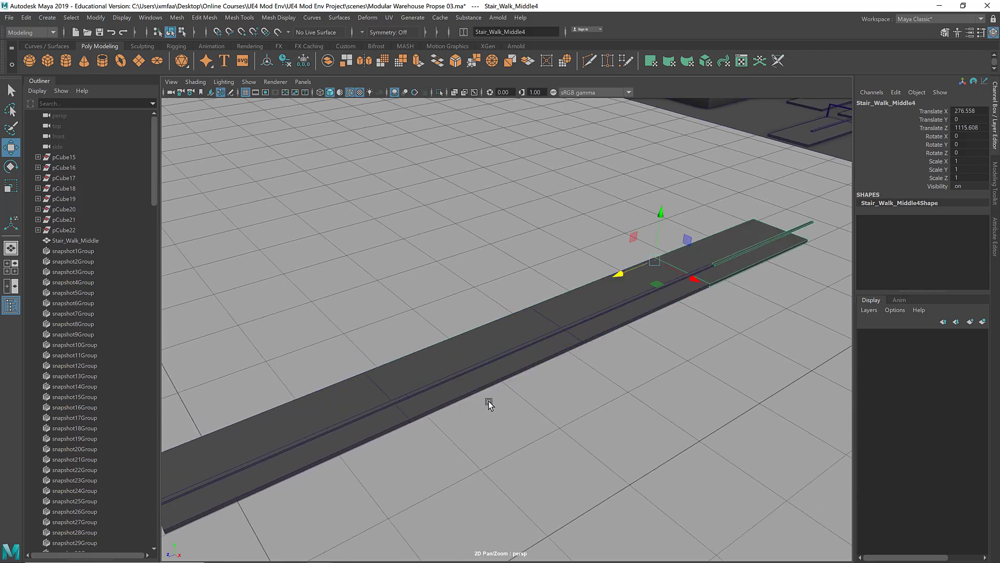
Step: Delete the duplicated walkway slabs, keeping only the original piece
click(384, 259)
alt+drag(494, 297, 496, 271)
drag(444, 221, 748, 391)
key(Delete)
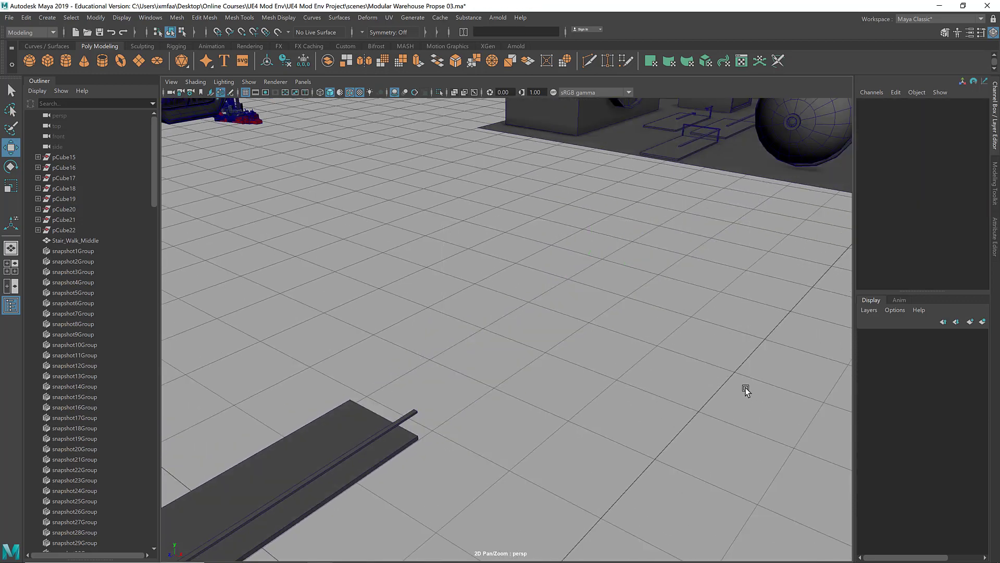
alt+drag(561, 413, 509, 373)
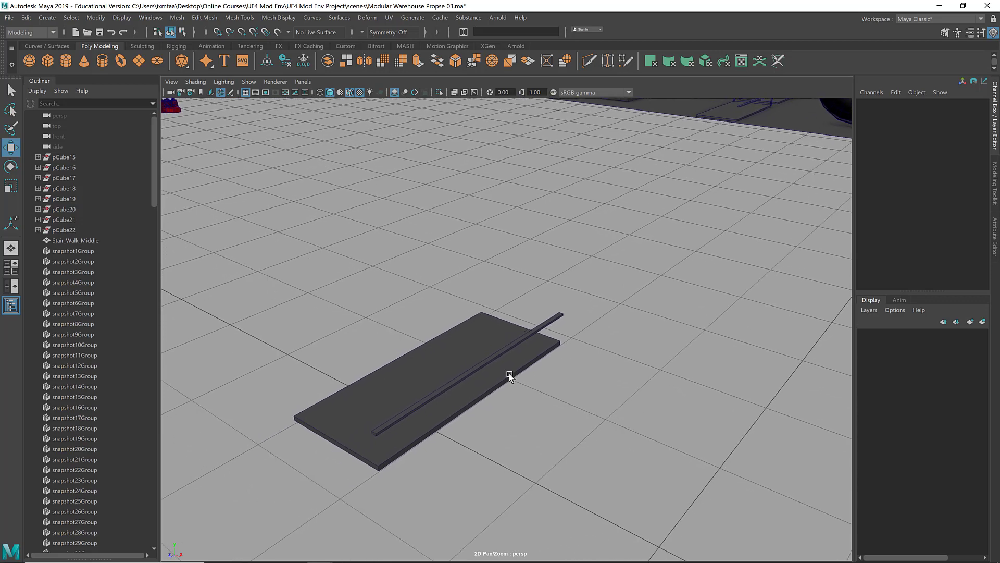
Step: Move the original walkway slab by its corner pivot along the grid to about X 441.6, Y -2.2, Z 1677.1
click(447, 363)
alt+drag(447, 364, 544, 362)
alt+drag(388, 394, 417, 370)
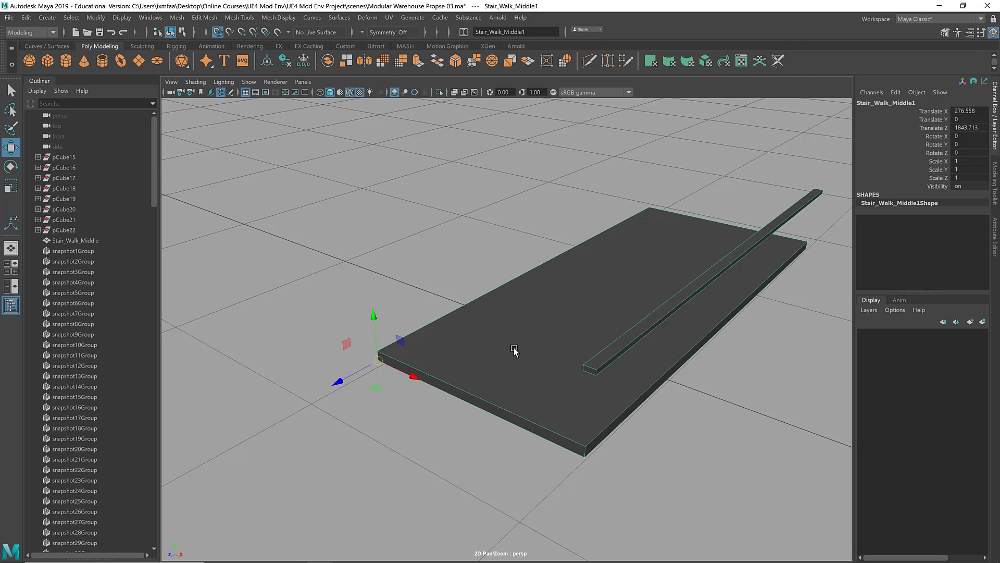
middle_drag(514, 335, 517, 328)
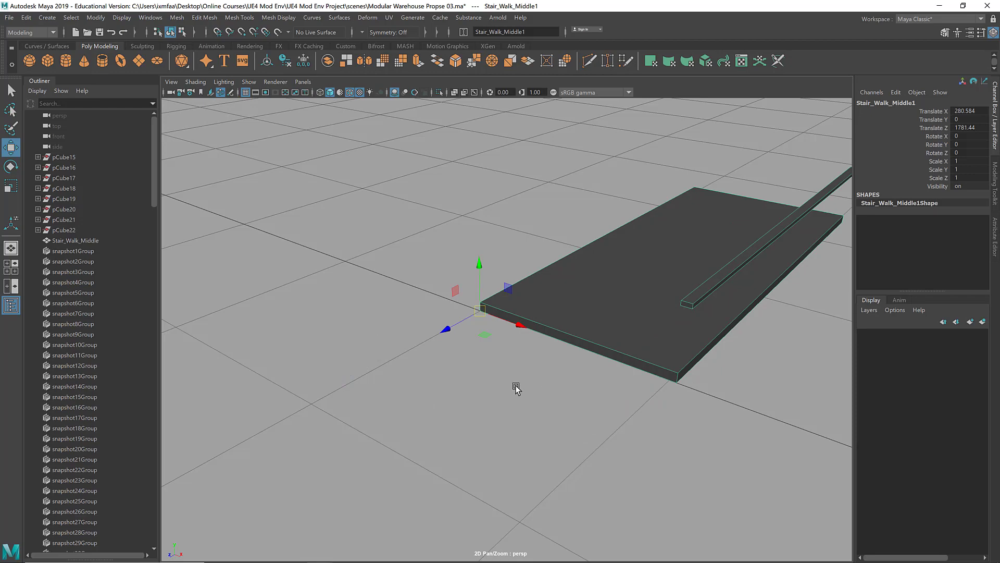
alt+right_drag(516, 386, 364, 404)
middle_drag(487, 364, 697, 402)
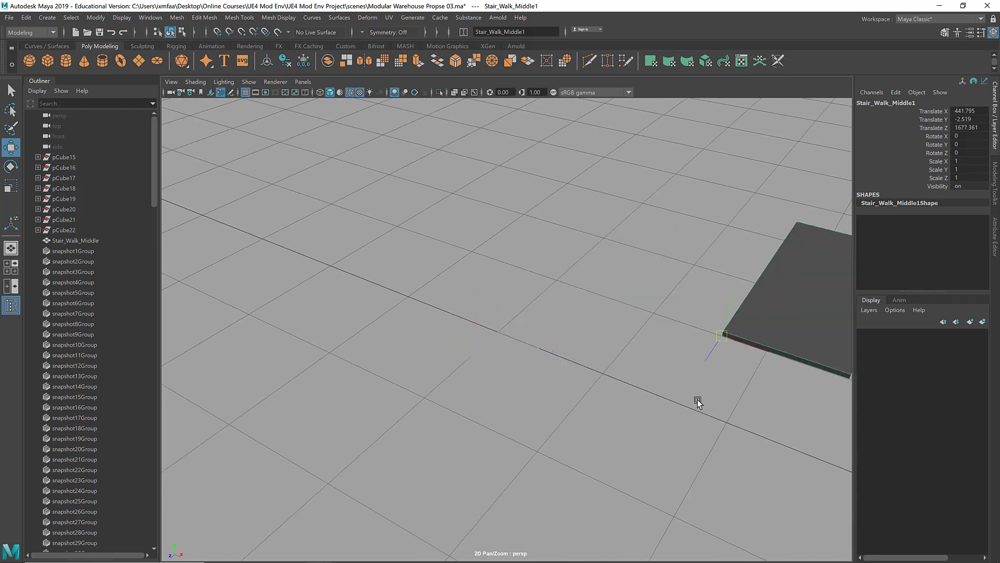
alt+right_drag(494, 409, 420, 409)
alt+middle_drag(565, 407, 476, 407)
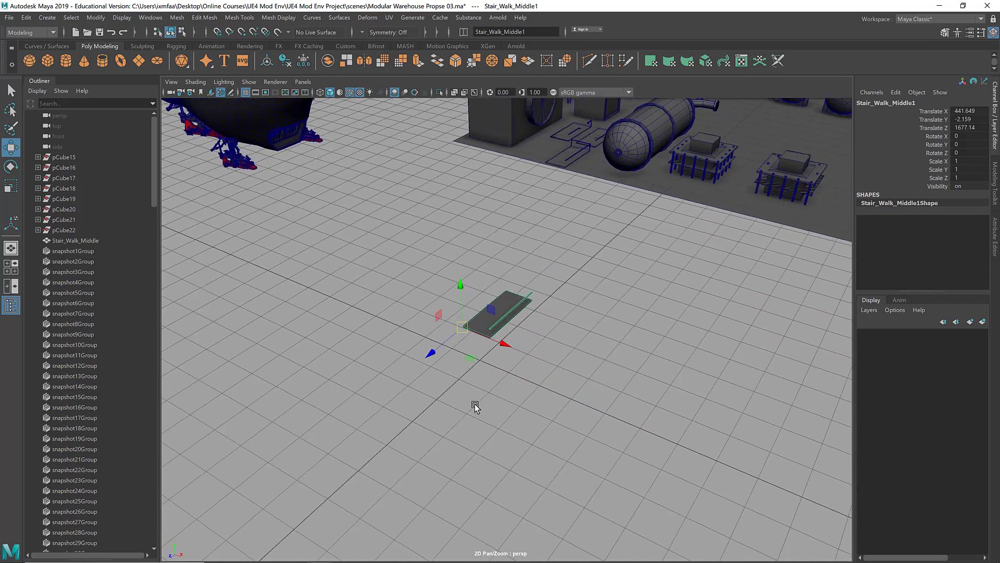
alt+right_drag(476, 406, 556, 382)
alt+middle_drag(556, 381, 556, 361)
alt+right_drag(467, 395, 755, 370)
Step: Reopen the grid options, set the axes color to black, apply the change, and check the axes in the view
click(153, 18)
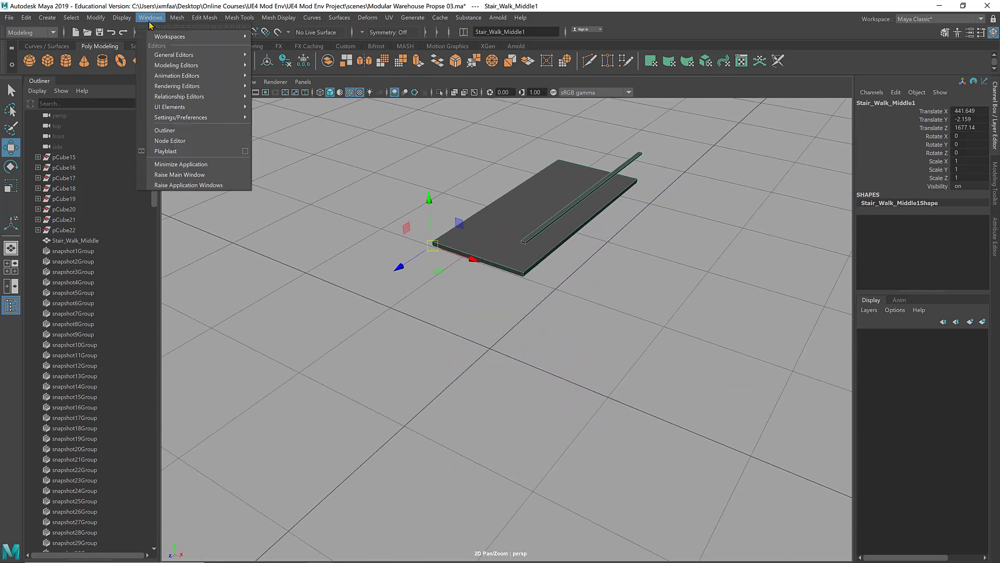
mouse_move(183, 21)
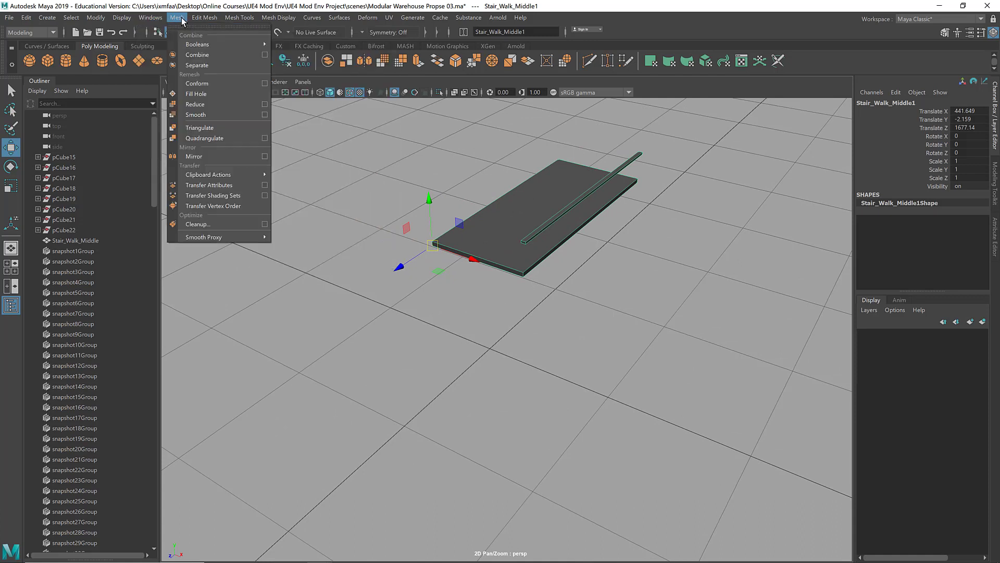
mouse_move(122, 18)
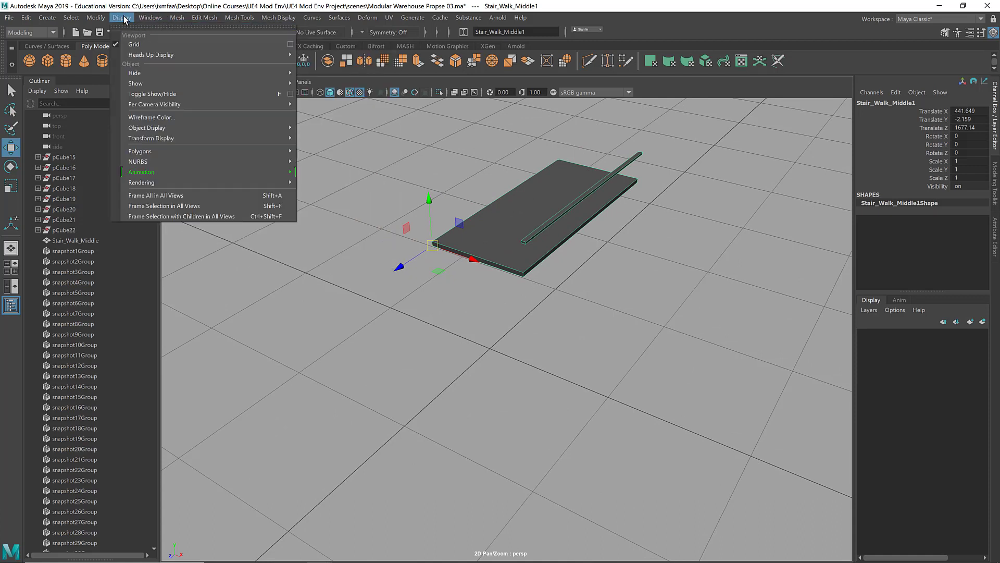
click(291, 45)
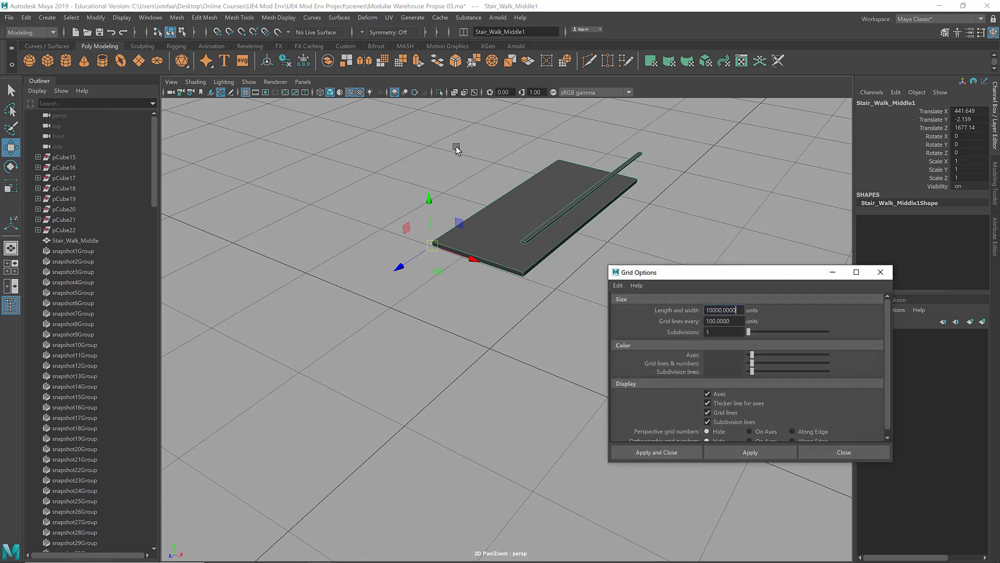
click(757, 356)
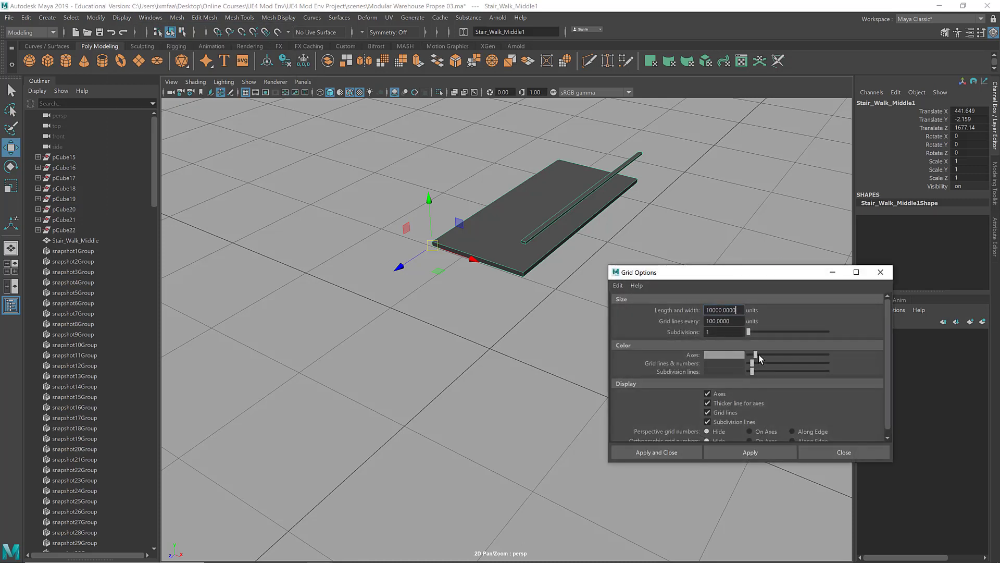
drag(759, 356, 749, 354)
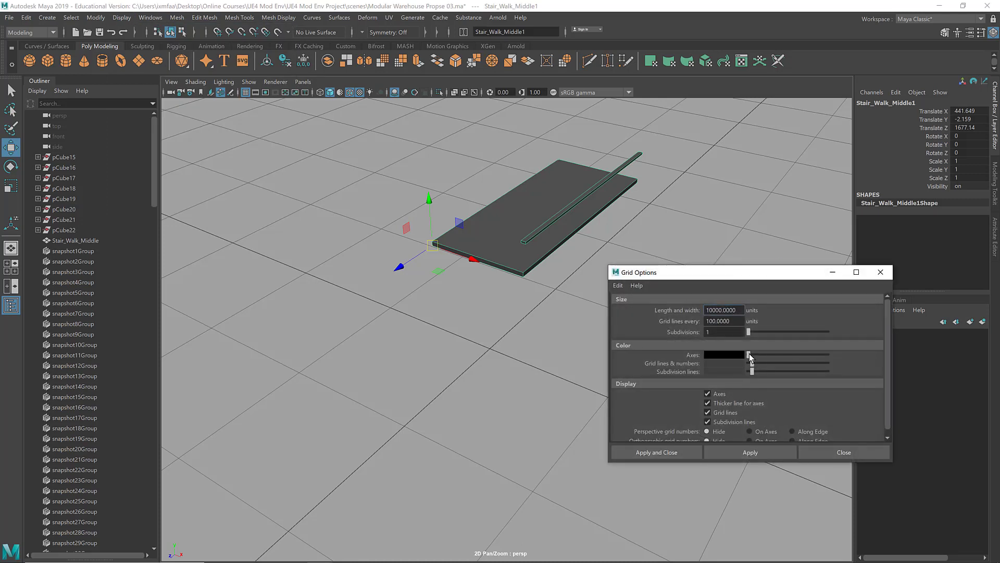
click(751, 453)
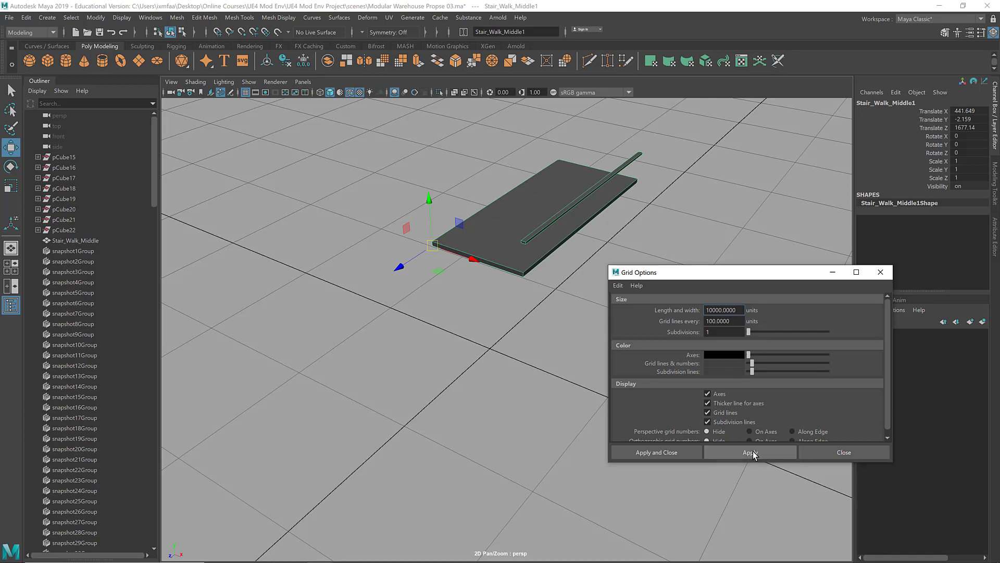
alt+right_drag(533, 433, 313, 439)
alt+right_drag(453, 381, 476, 382)
alt+middle_drag(539, 373, 516, 367)
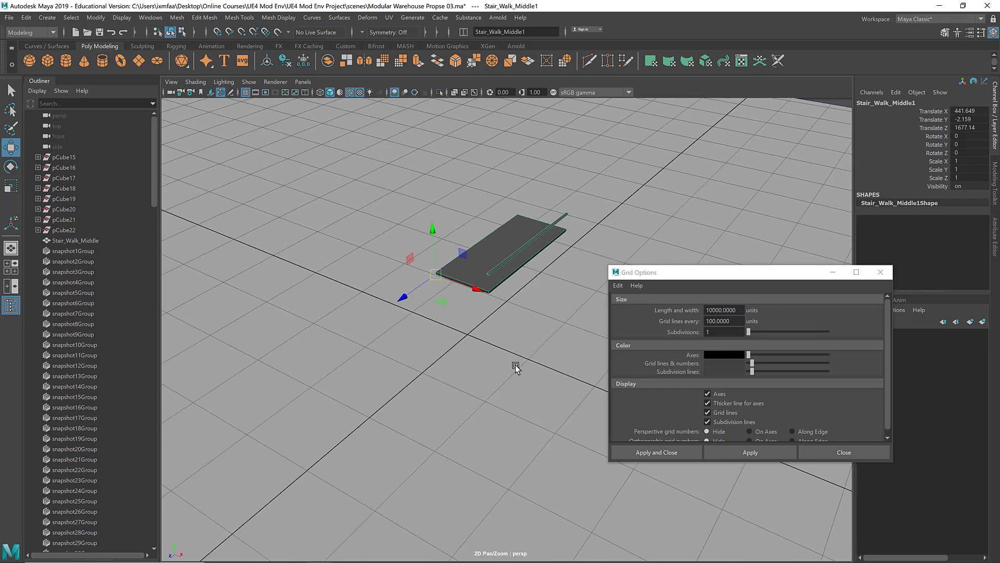
Step: Try black and light gray as the color of the grid lines and numbers, applying the light gray
drag(752, 364, 748, 364)
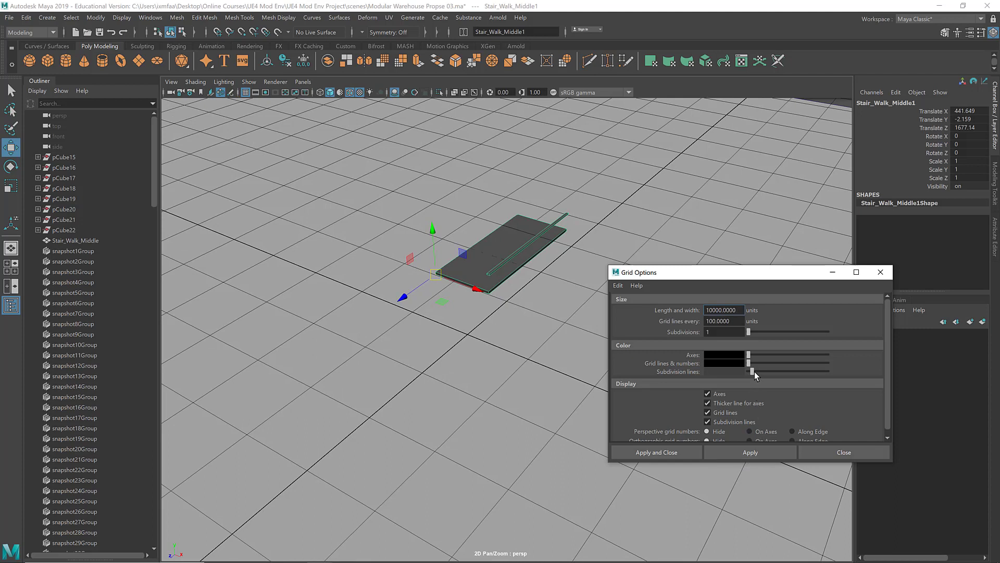
drag(750, 365, 756, 361)
click(757, 452)
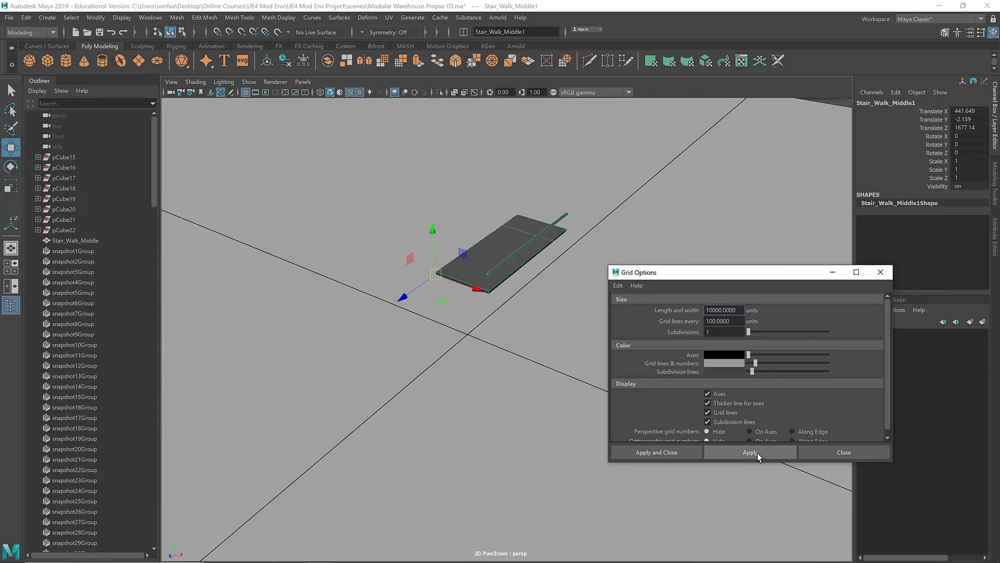
Step: Try green and red as the color of the grid lines and numbers, applying each to the viewport
drag(756, 364, 843, 356)
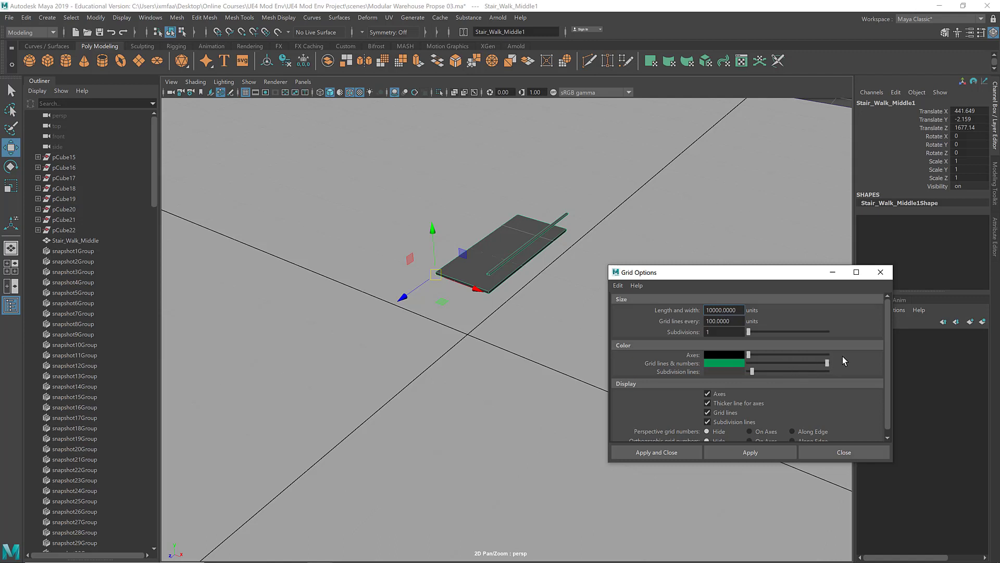
click(773, 453)
drag(764, 364, 791, 359)
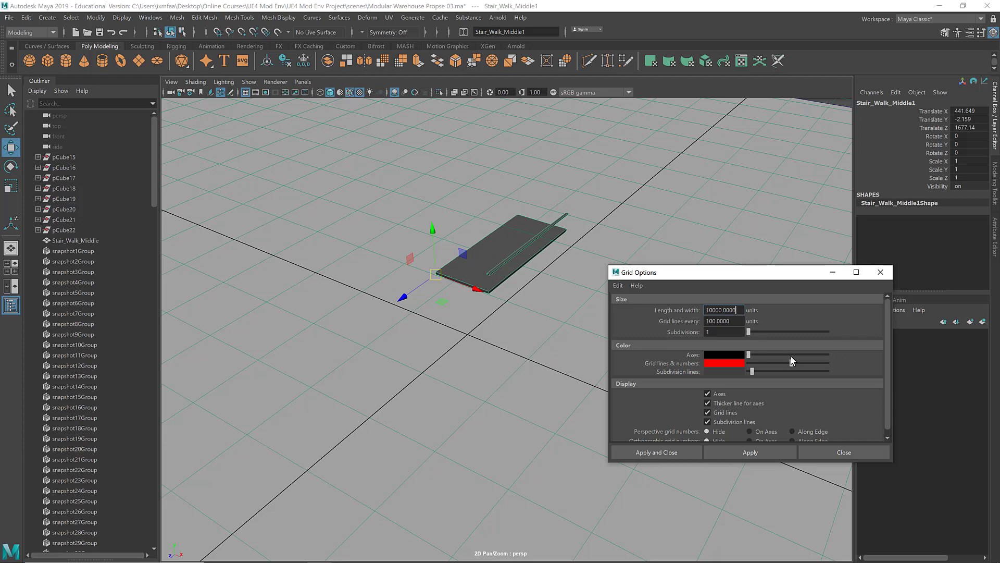
click(753, 453)
click(525, 331)
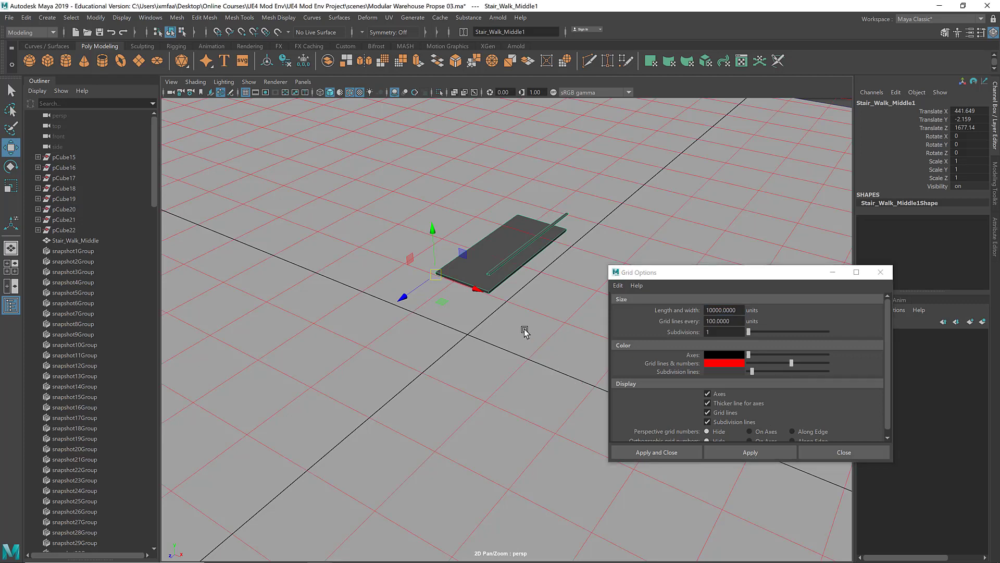
Step: Cycle the viewport background from light gray through black to the dark blue-gray gradient
key(alt+b)
alt+drag(526, 352, 525, 345)
key(alt+b)
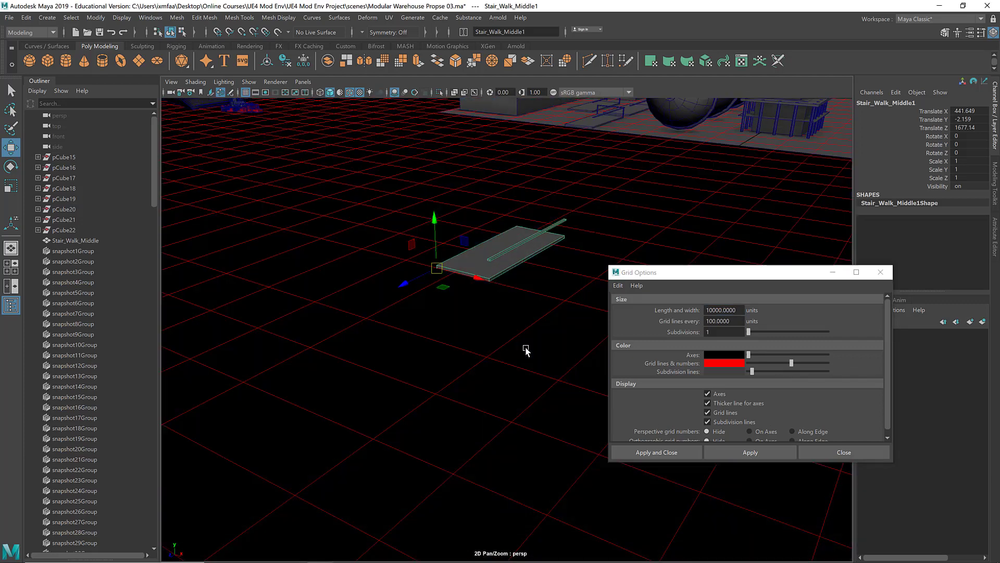
key(alt+b)
alt+middle_drag(518, 337, 502, 409)
key(alt+b)
key(alt+b)
alt+right_drag(502, 408, 657, 424)
alt+middle_drag(486, 407, 505, 393)
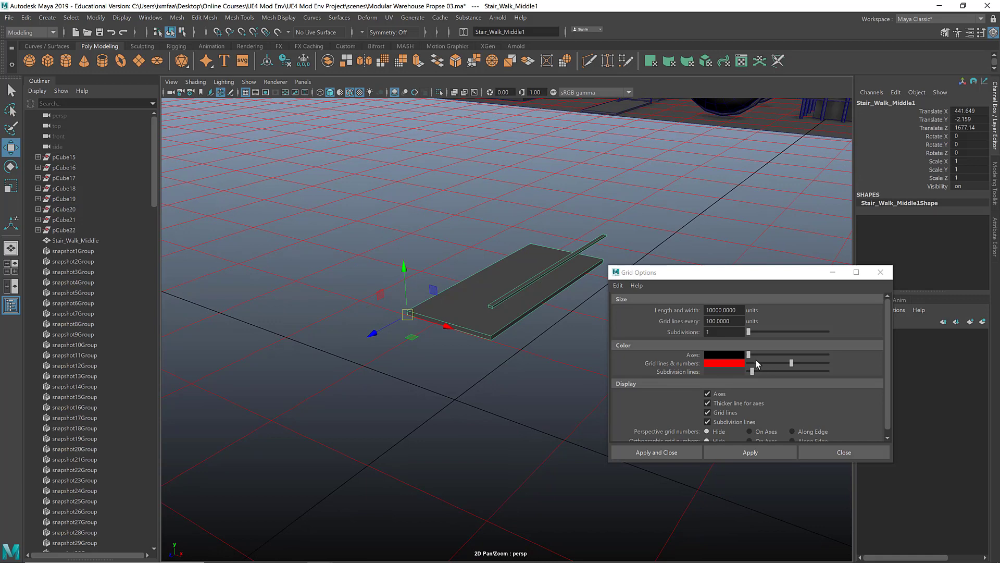
Step: Set the grid axes to red and the grid lines to dark gray, apply the colors, and close the grid options
mouse_move(749, 355)
mouse_down()
mouse_move(791, 355)
mouse_move(751, 364)
mouse_up()
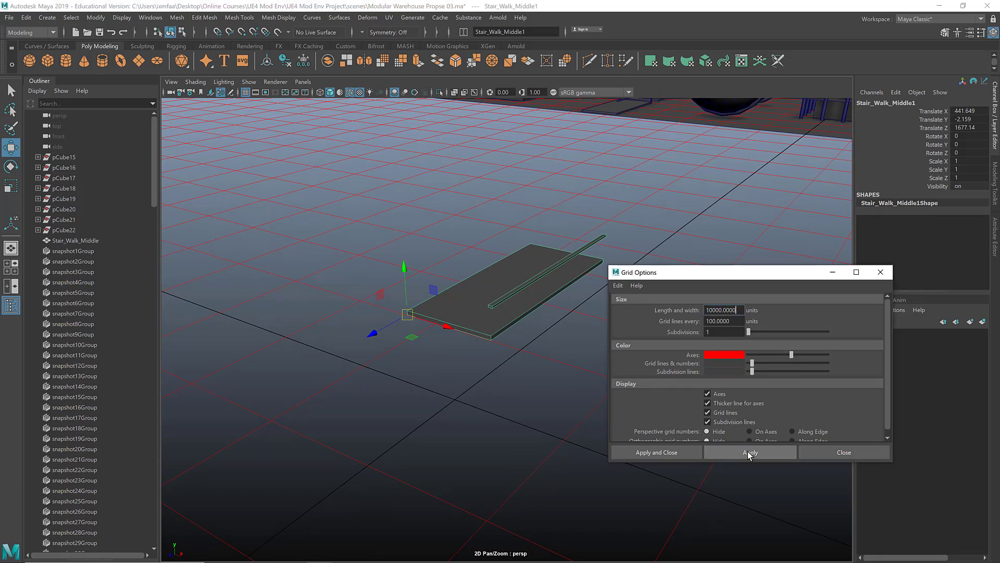
click(748, 451)
scroll(505, 409, down, 2)
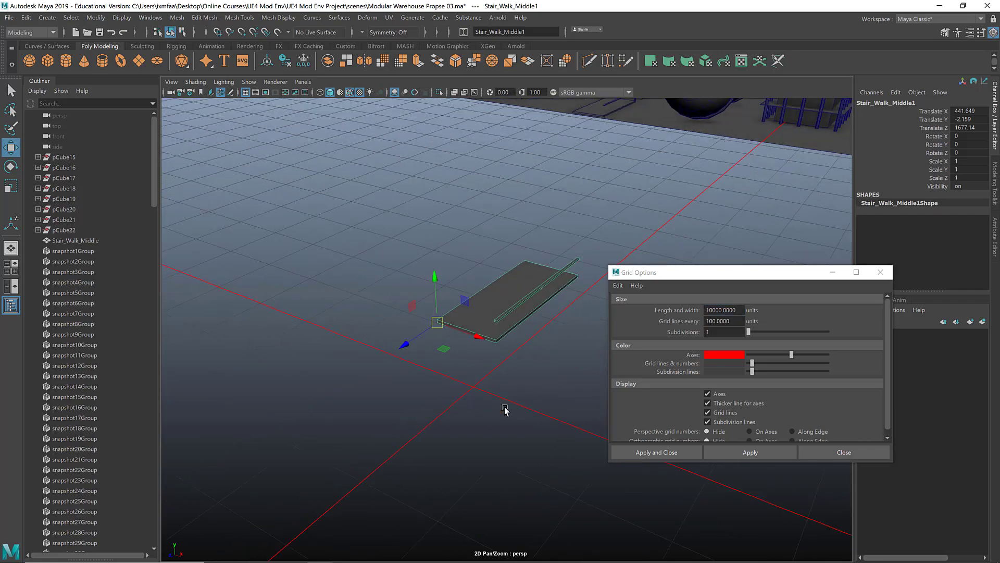
click(848, 453)
Step: Snap the walkway slab by its corner pivot to the grid origin where the red axes cross
alt+drag(627, 426, 617, 424)
alt+right_drag(616, 424, 683, 429)
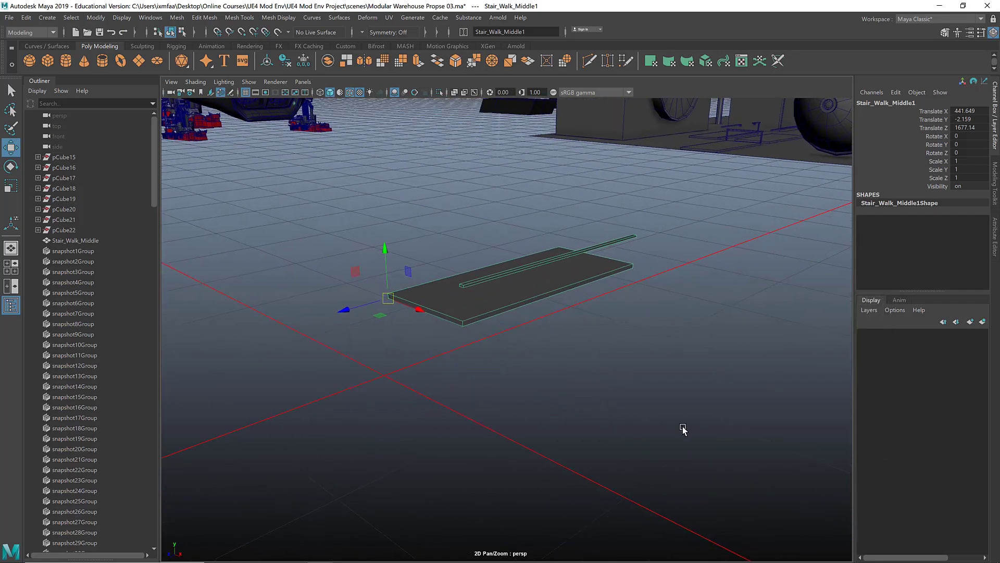
alt+drag(683, 429, 669, 408)
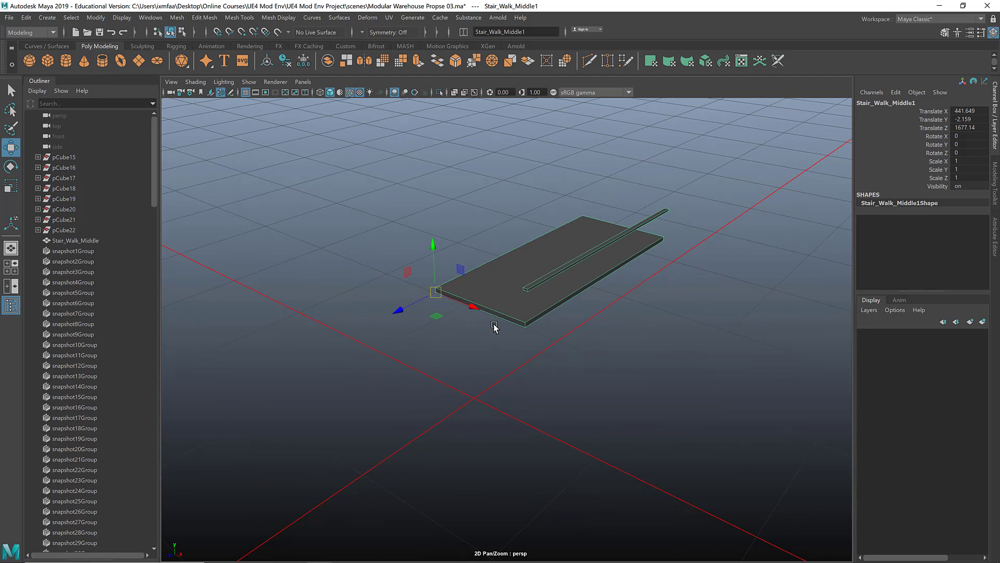
key(v)
key(x)
key(x)
middle_click(478, 411)
alt+drag(598, 372, 623, 317)
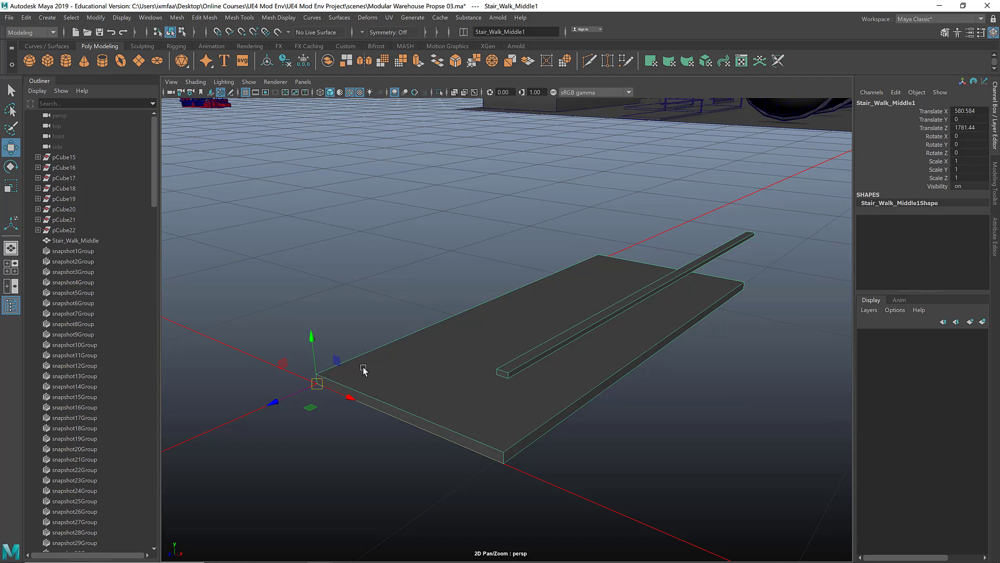
alt+middle_drag(373, 347, 493, 353)
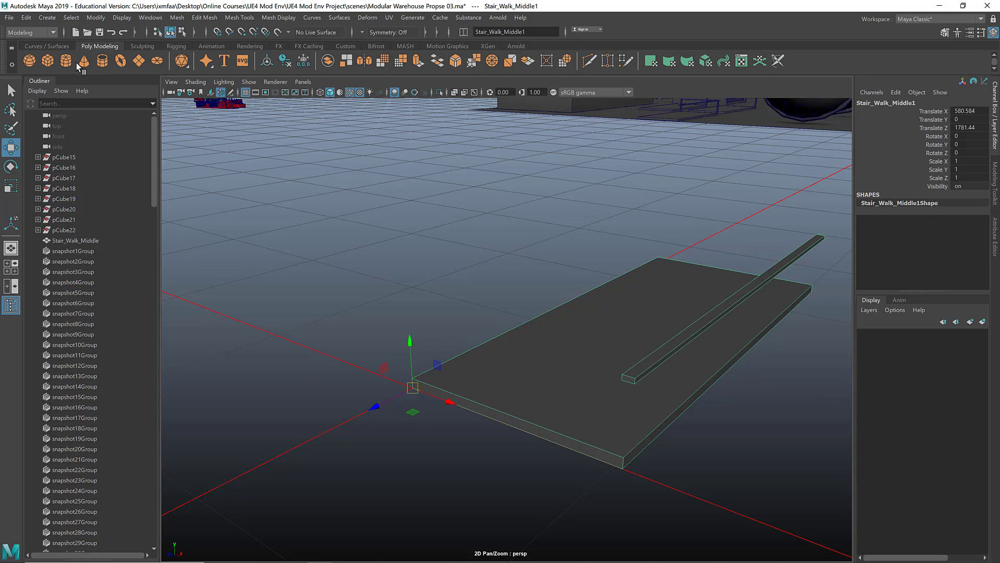
Step: Try Reset Transformations on the walkway slab and undo it
click(96, 17)
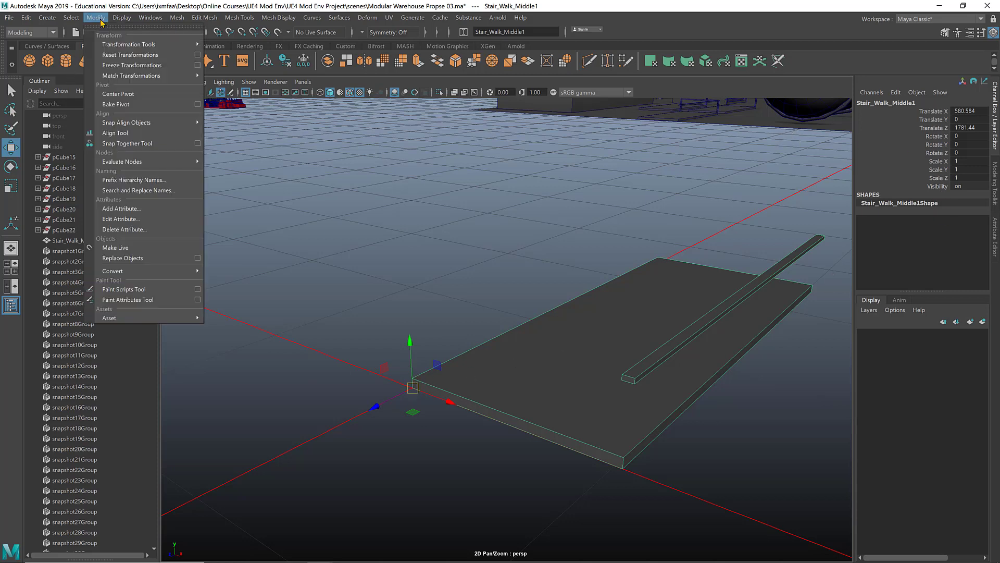
click(132, 55)
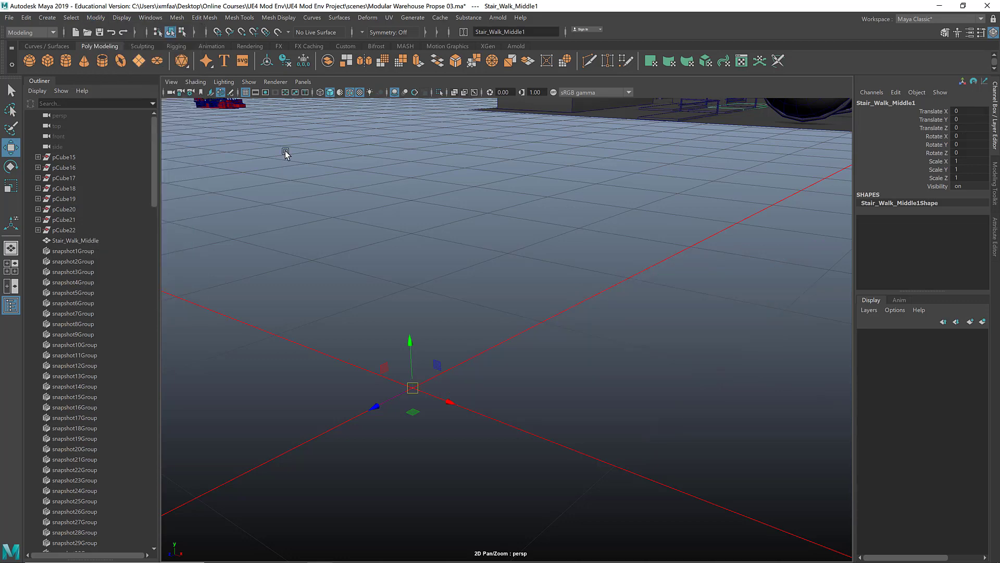
scroll(268, 262, down, 5)
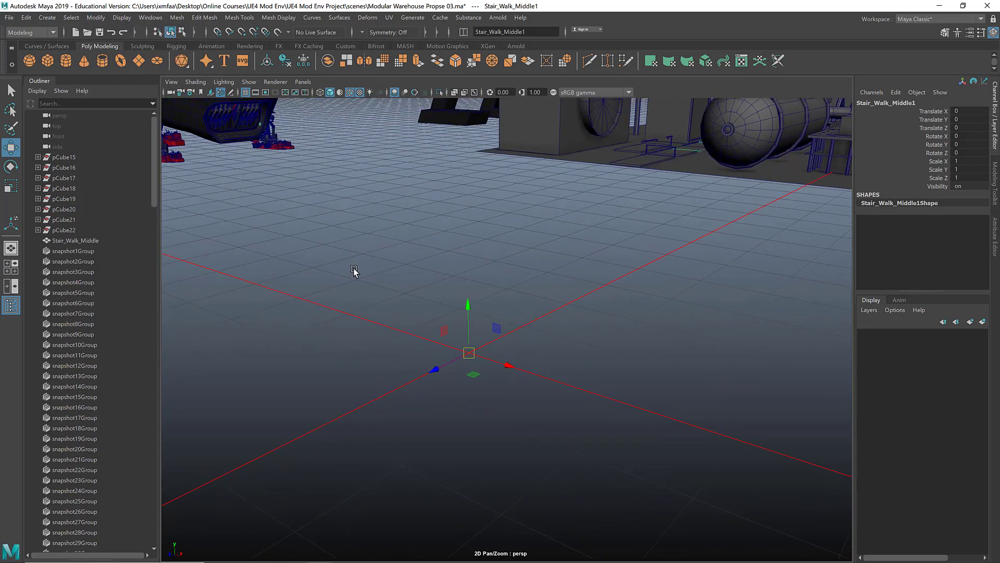
key(ctrl+z)
alt+right_drag(513, 271, 584, 259)
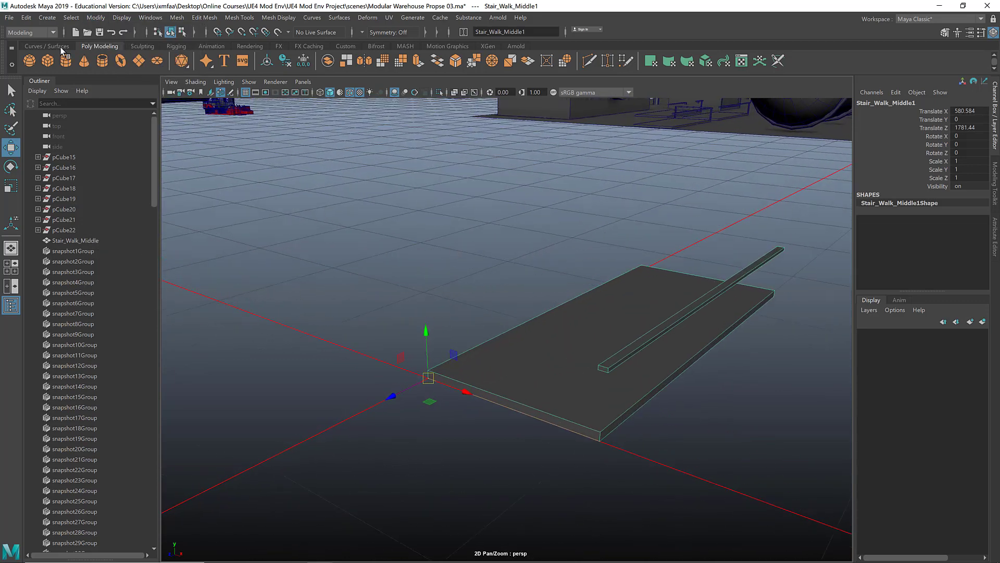
Step: Freeze the walkway slab's transformations while it sits at the grid origin
click(95, 19)
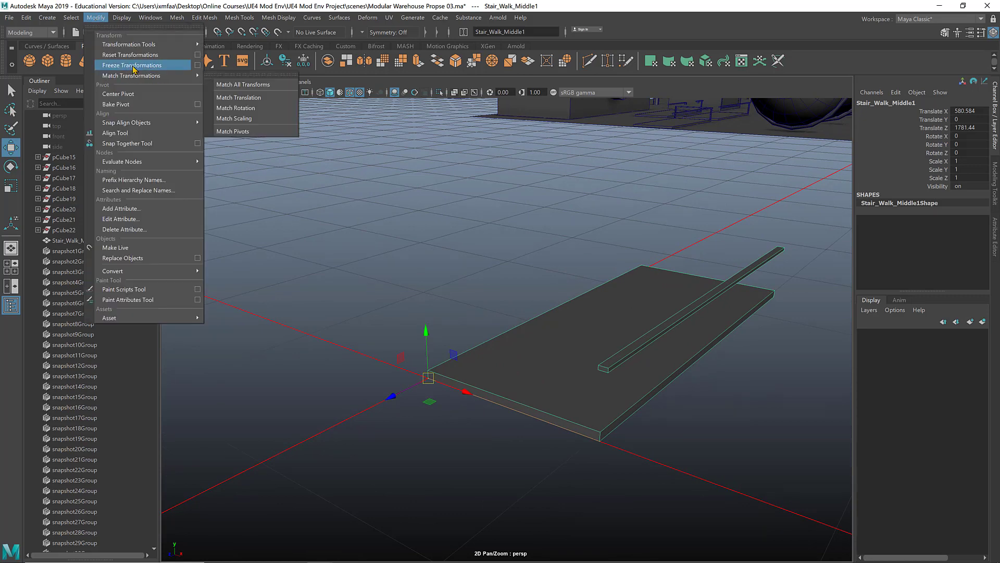
click(141, 65)
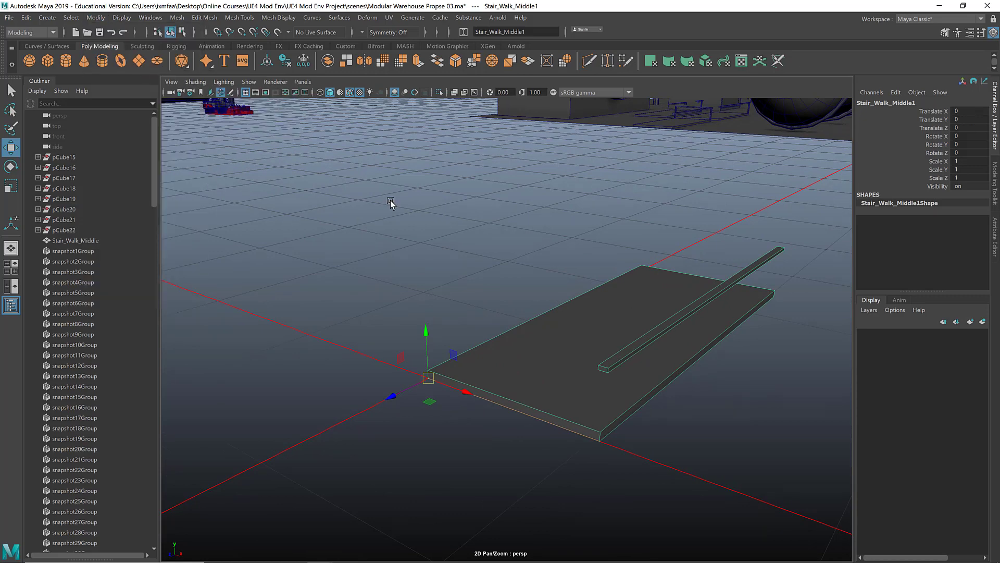
scroll(573, 248, up, 2)
alt+drag(587, 246, 620, 302)
Step: Scale the slab uniformly to about 1.617, rotate it freely about all axes, and move it off the origin with Translate X at -229
key(r)
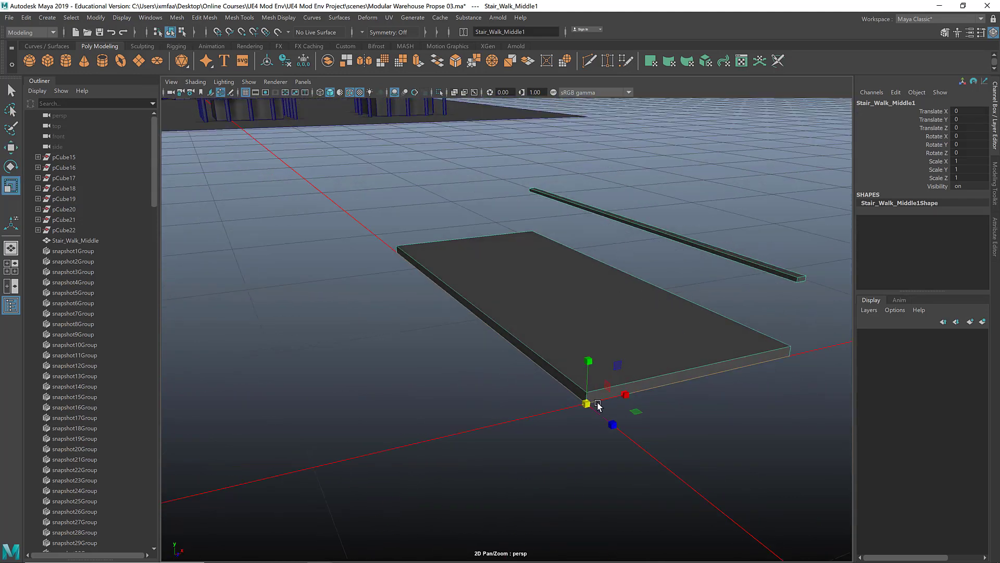
drag(589, 405, 979, 326)
scroll(402, 375, down, 3)
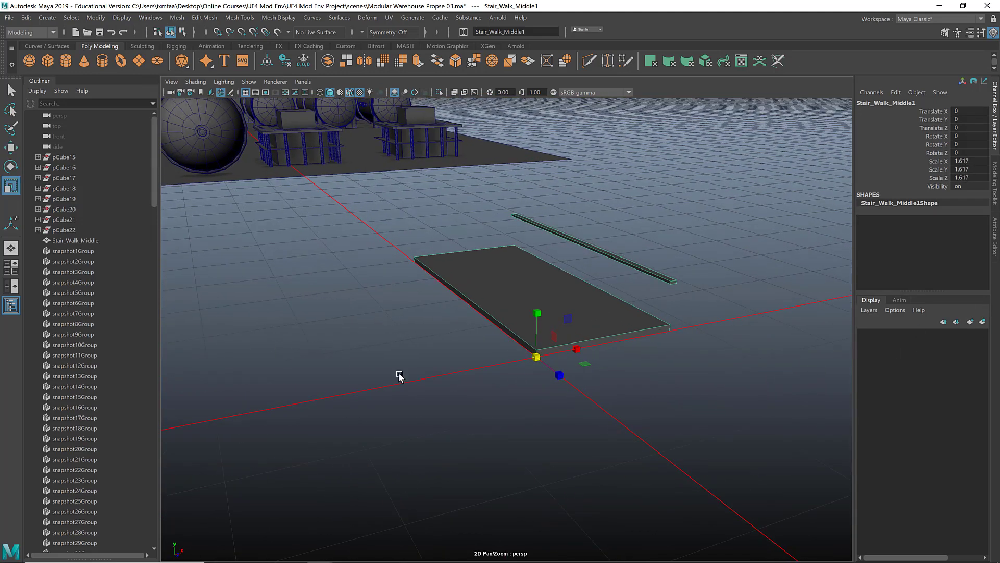
key(e)
drag(532, 358, 282, 316)
key(w)
click(982, 112)
text(-229)
key(Return)
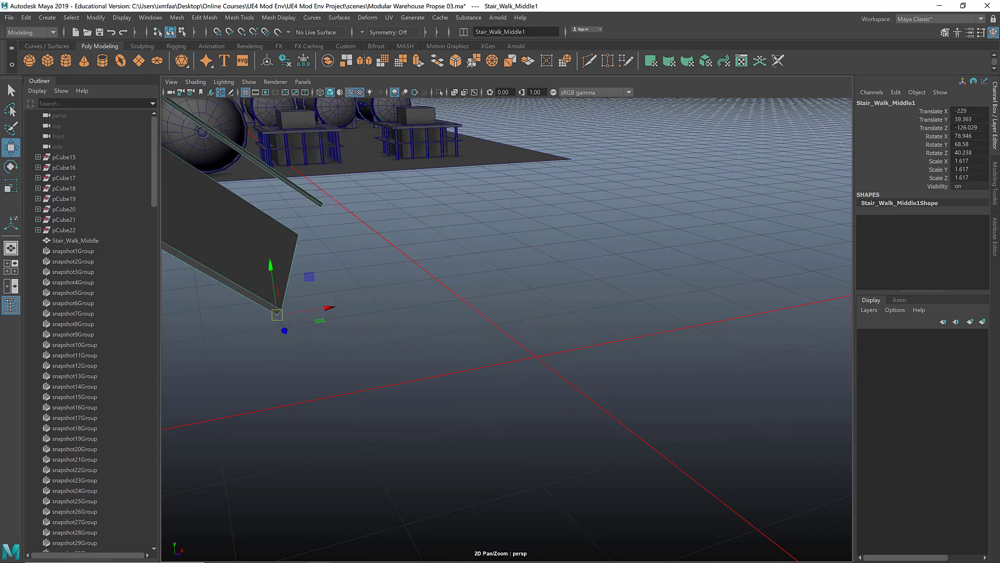
Step: Restore the slab at the origin by setting all Translate and Rotate values to 0 and all Scale values to 1
drag(971, 107, 977, 127)
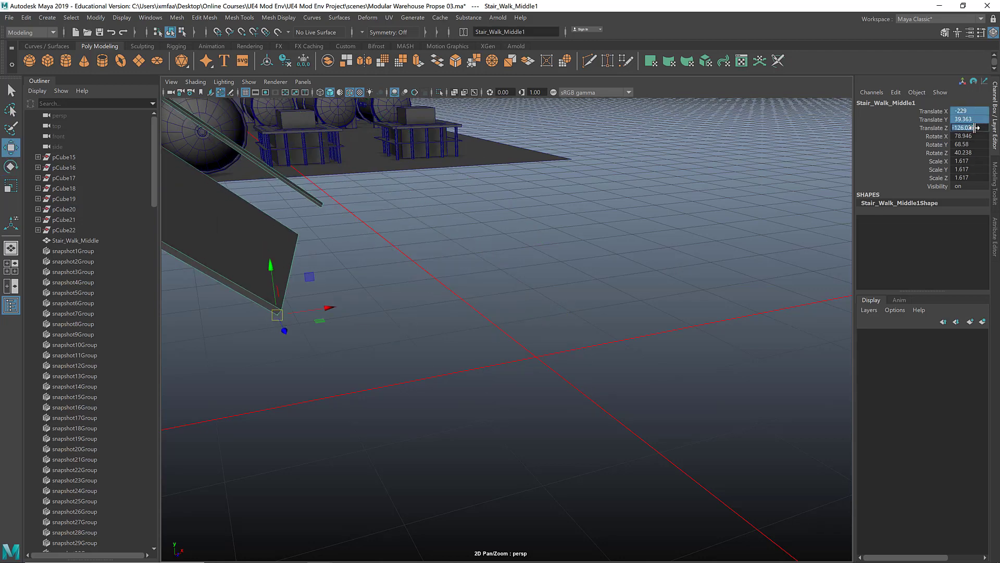
text(0)
key(Return)
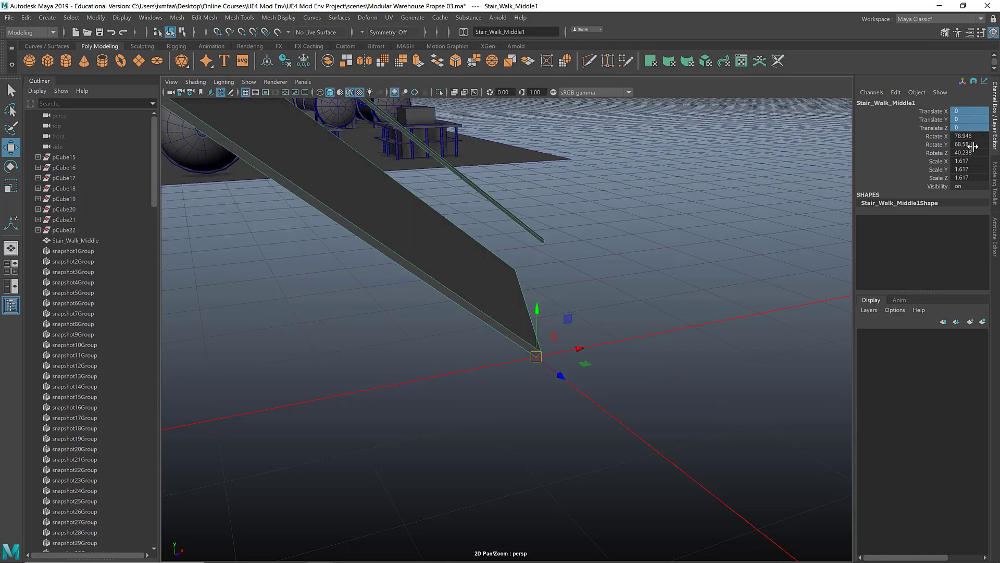
drag(974, 138, 978, 154)
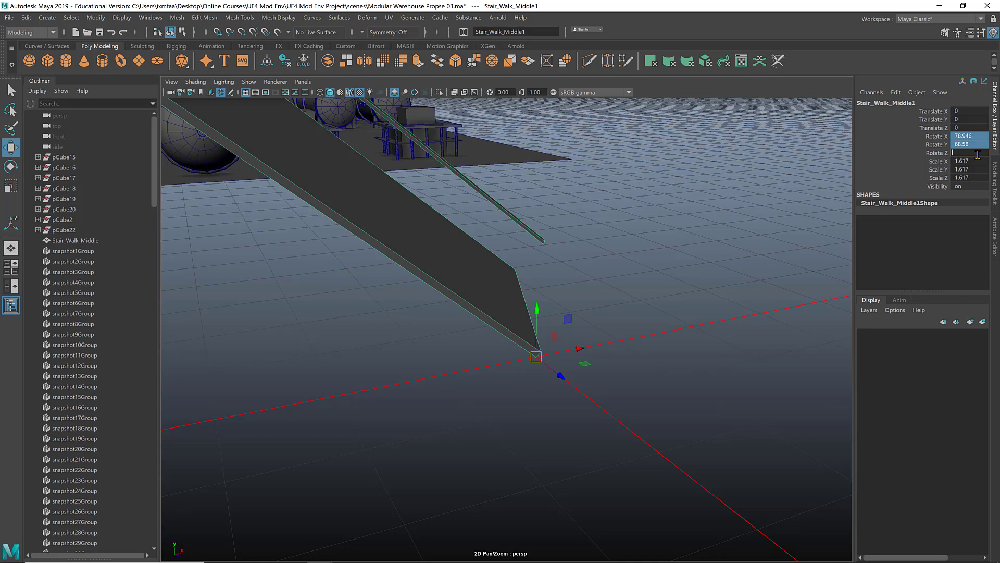
key(Return)
drag(979, 161, 980, 176)
text(1)
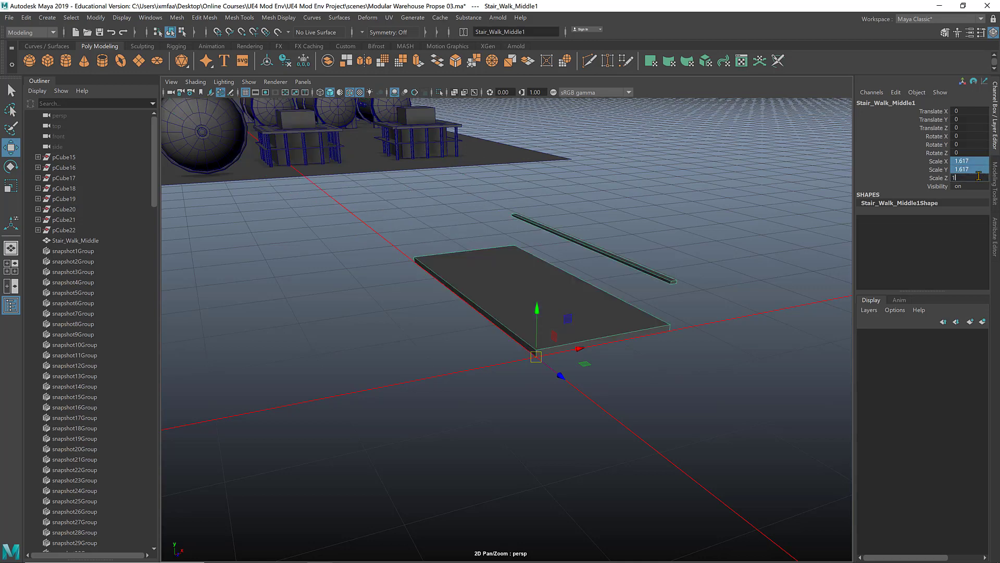
key(Return)
alt+drag(633, 255, 516, 263)
alt+right_drag(516, 264, 572, 255)
click(572, 255)
click(604, 329)
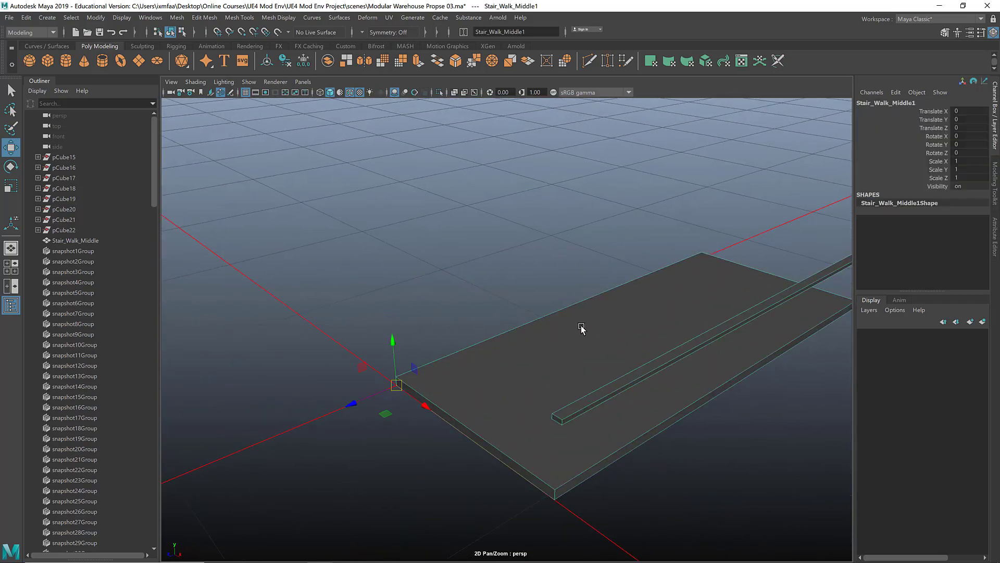
mouse_move(557, 331)
alt+mouse_down()
mouse_move(588, 322)
mouse_move(556, 329)
alt+mouse_up()
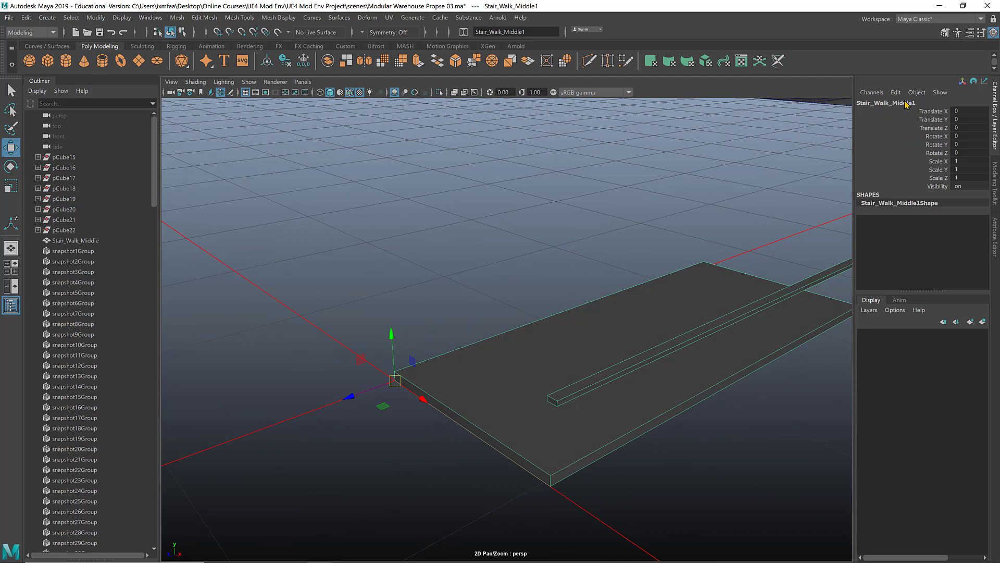
alt+drag(619, 212, 545, 195)
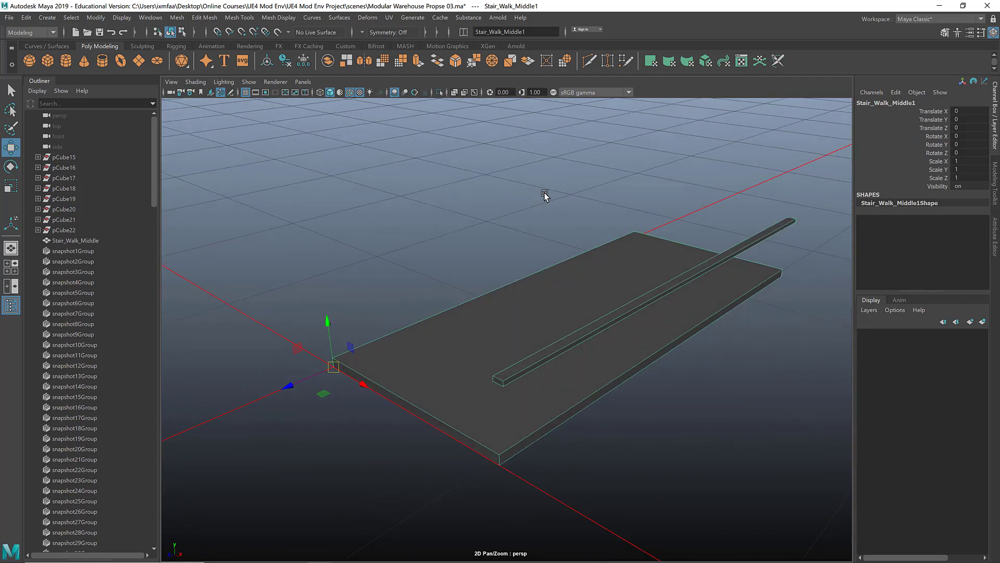
Step: Open Export Selection for the walkway slab, review the FBX geometry, units, axis and file format options, and close the dialog without exporting
click(9, 17)
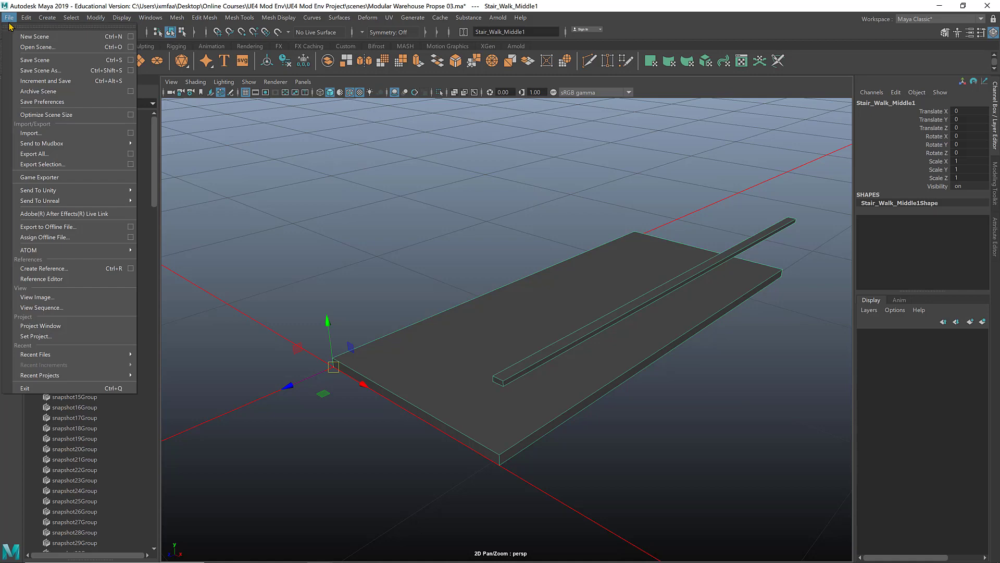
click(66, 165)
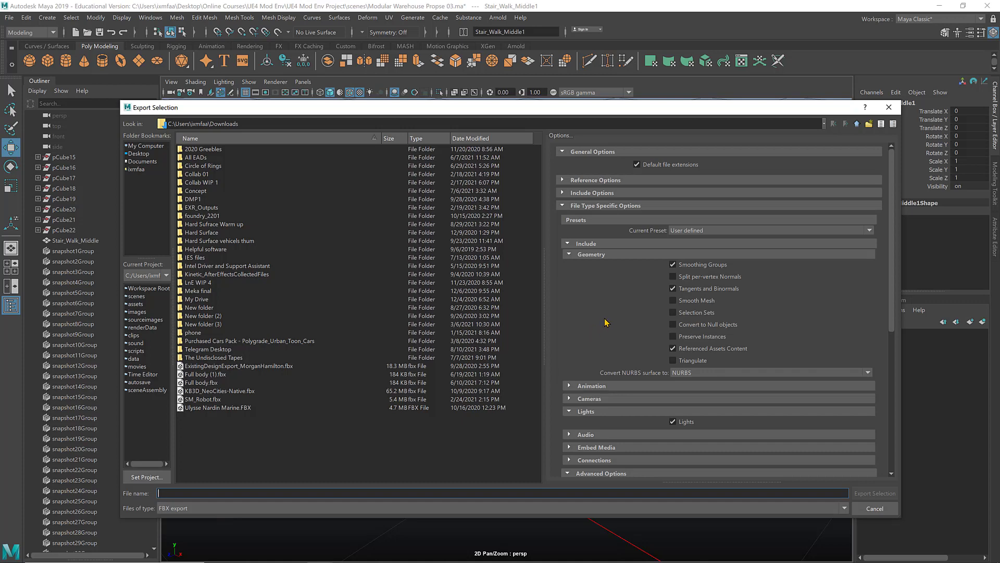
scroll(606, 323, down, 6)
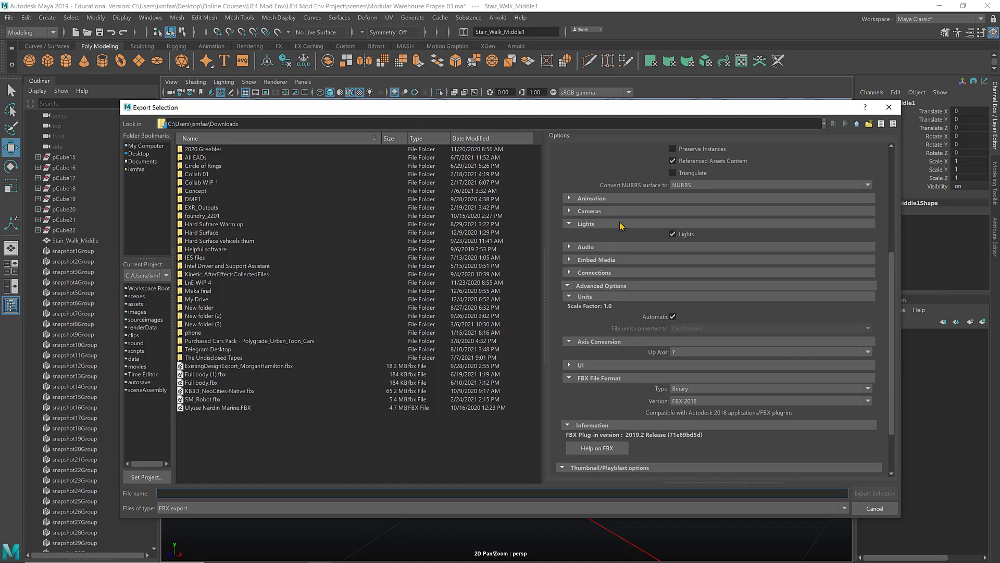
scroll(622, 225, up, 5)
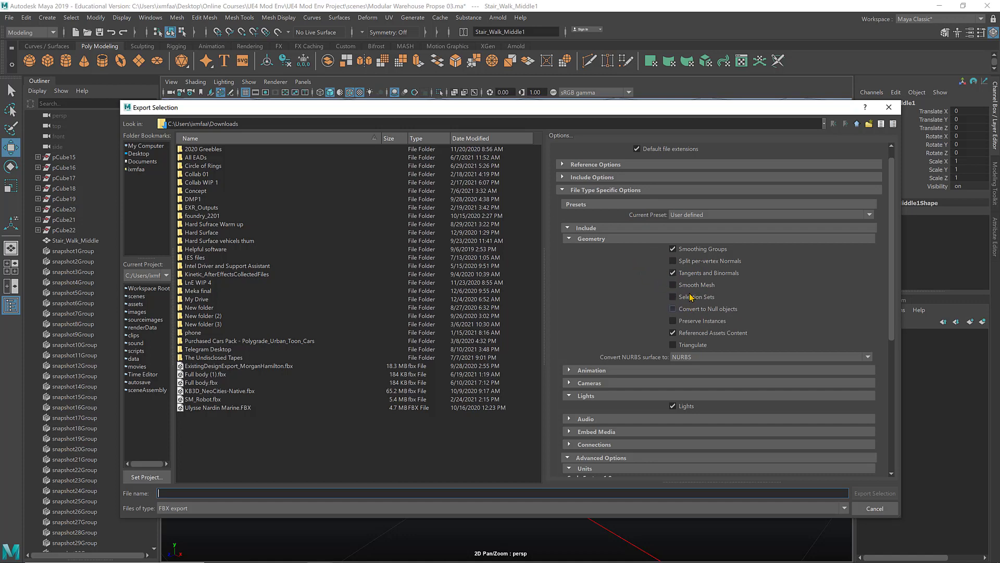
scroll(620, 300, down, 8)
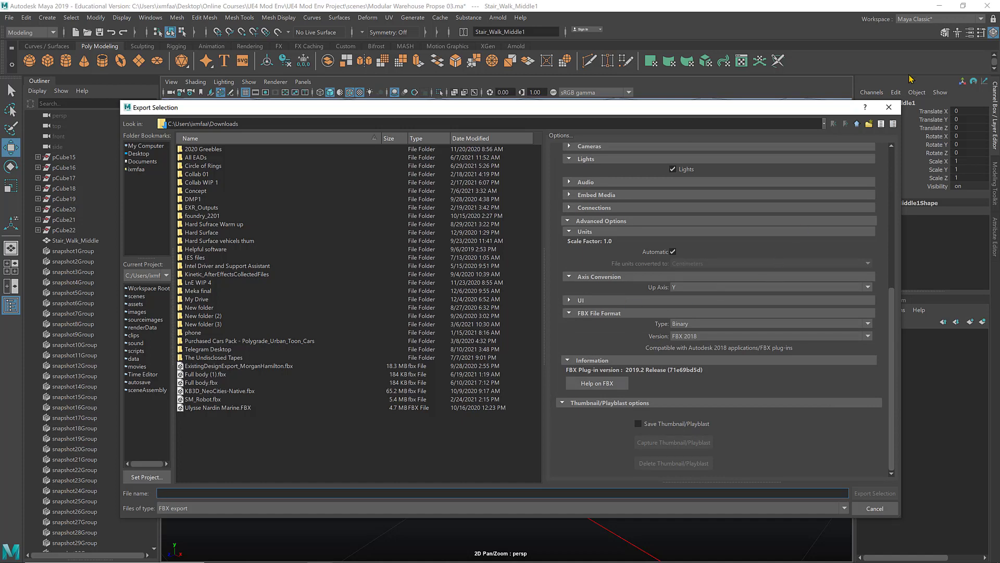
click(891, 107)
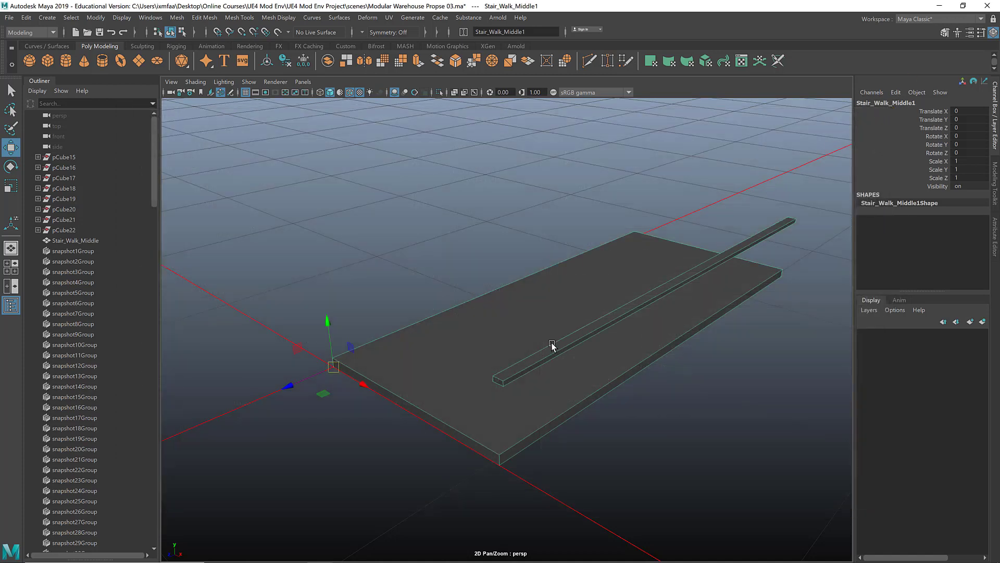
Step: Deselect the walkway slab and examine the warehouse scene from the slab at the origin to the tanks, stairs and machinery on the floor
scroll(573, 296, down, 10)
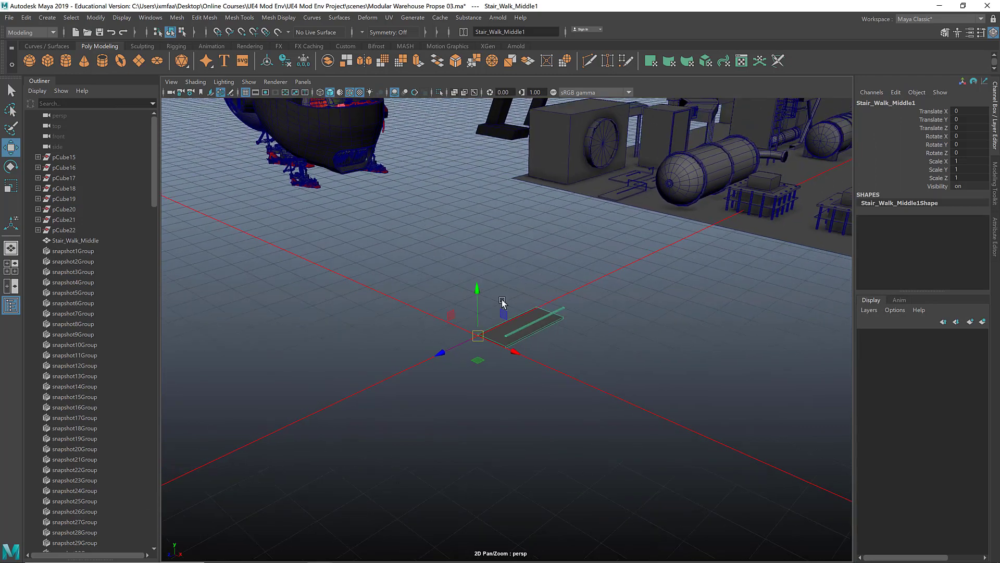
scroll(500, 276, up, 2)
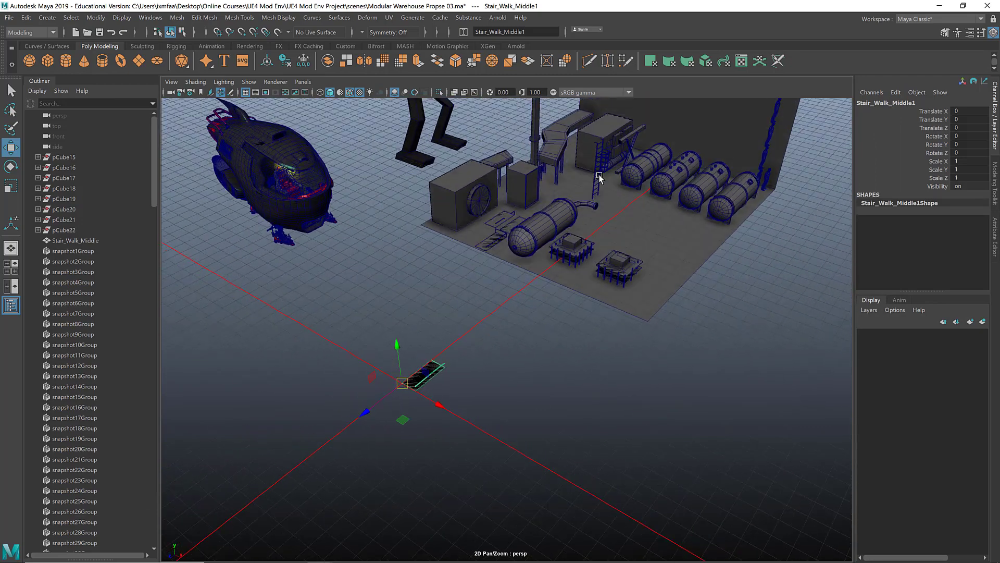
scroll(521, 292, up, 4)
scroll(503, 345, up, 2)
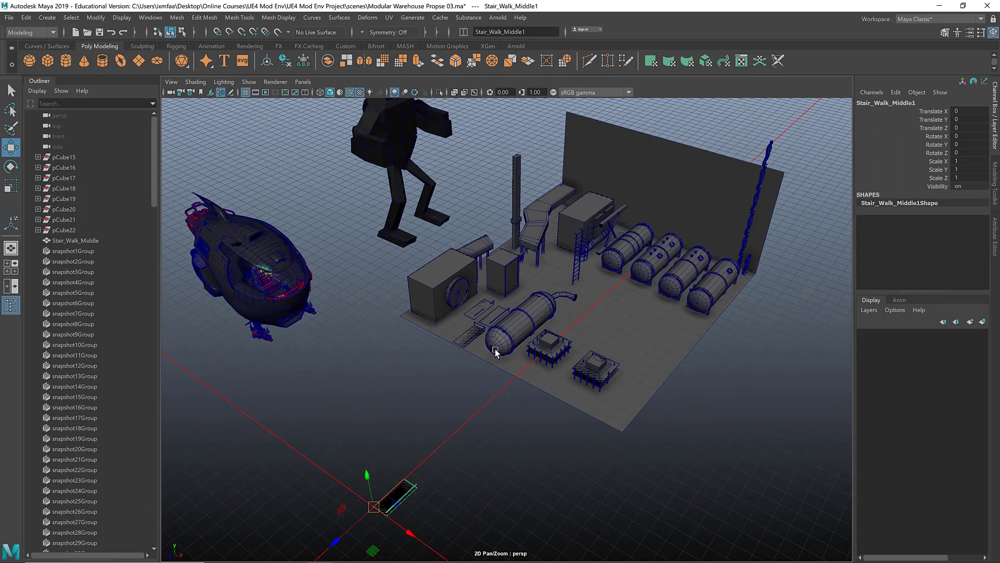
scroll(472, 321, up, 3)
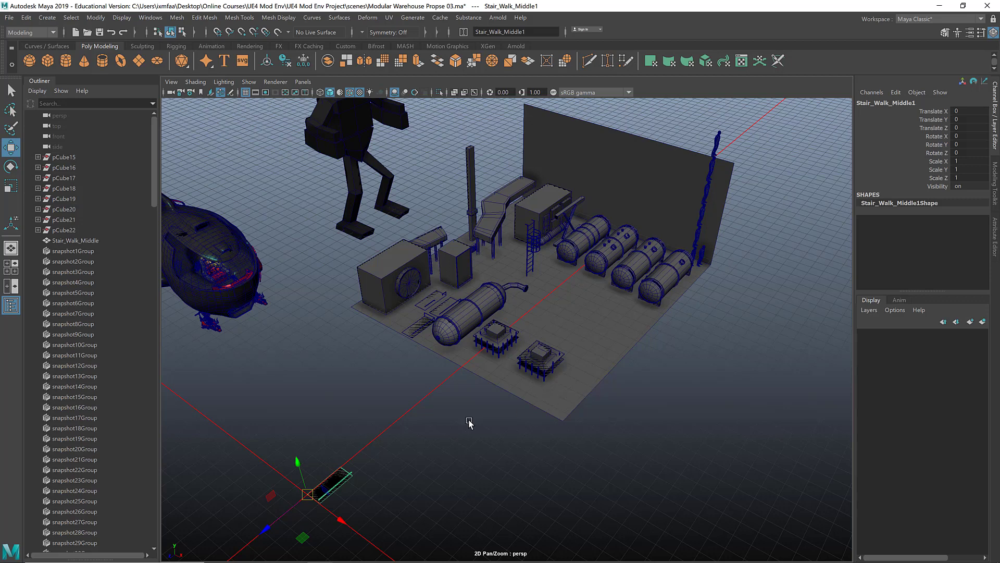
alt+middle_drag(436, 418, 458, 351)
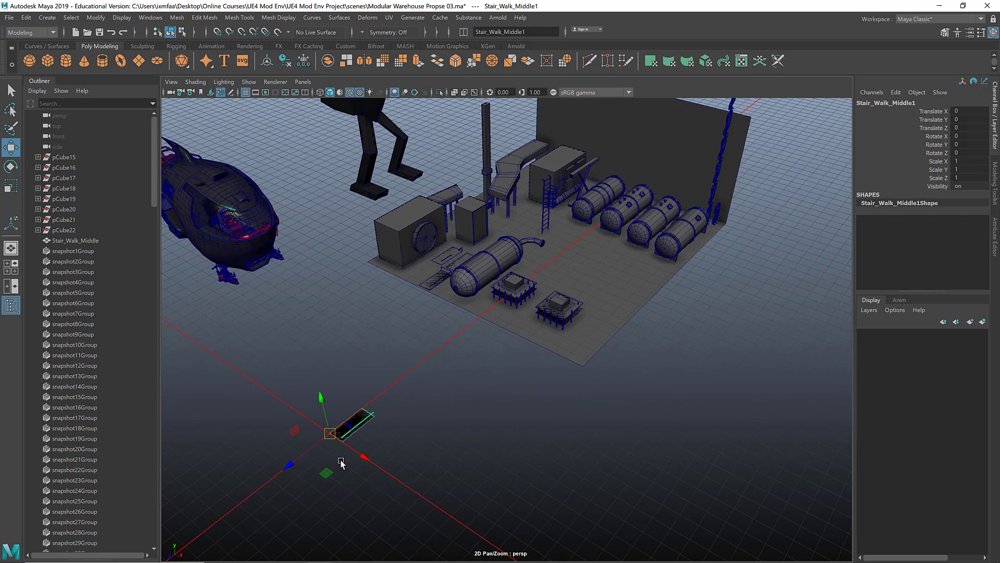
alt+drag(429, 397, 487, 402)
alt+middle_drag(487, 402, 546, 353)
scroll(602, 316, up, 4)
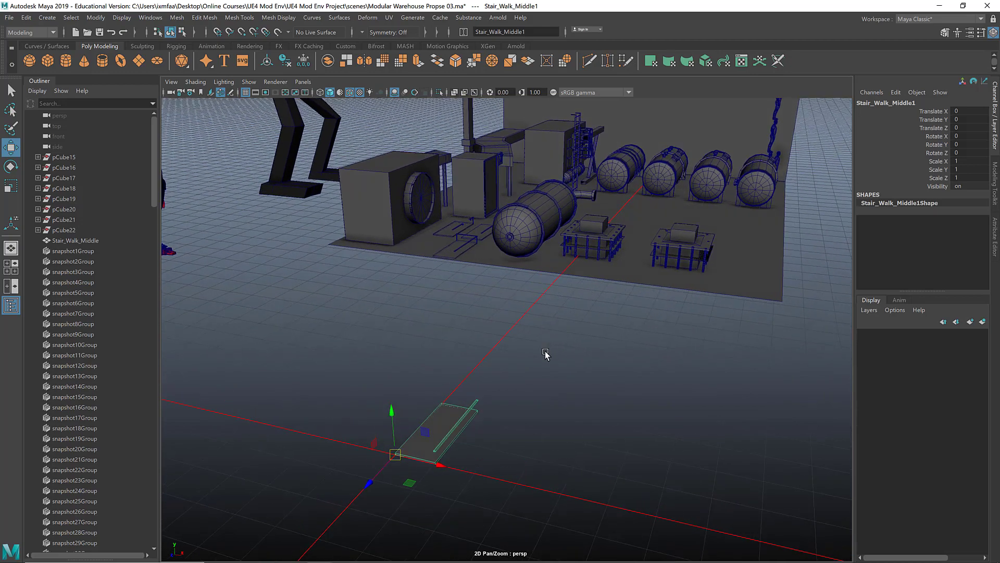
scroll(546, 354, up, 2)
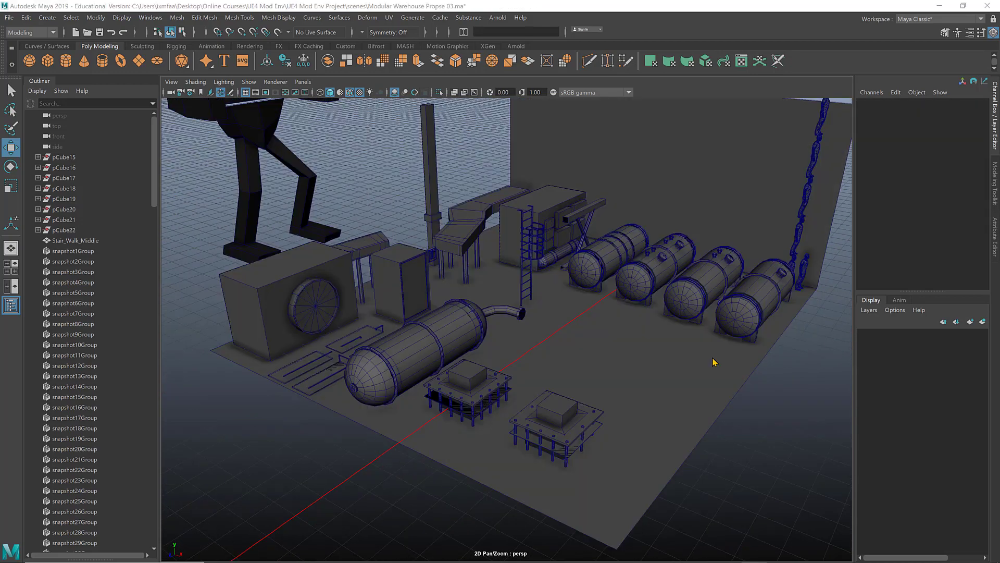
scroll(674, 368, up, 2)
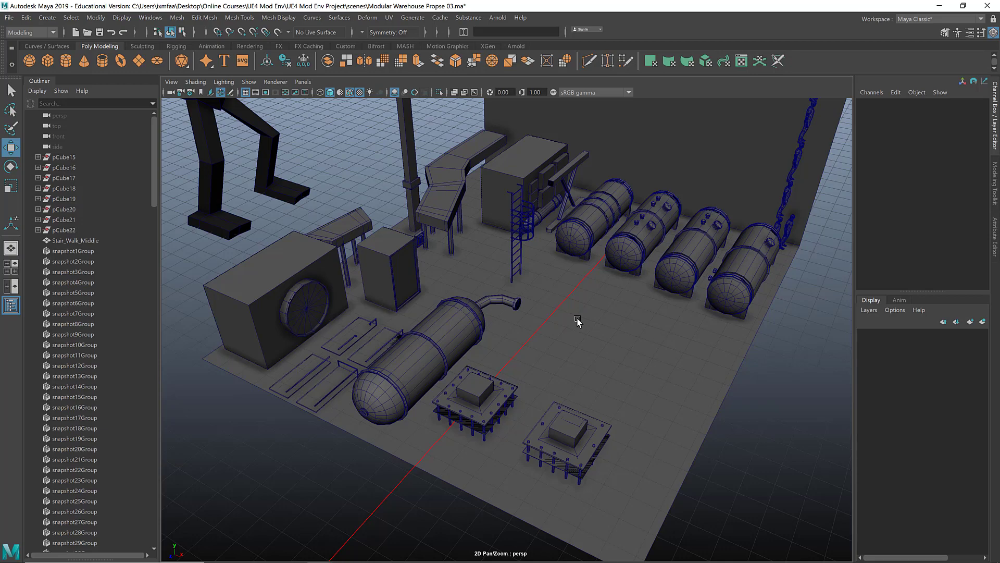
alt+drag(537, 330, 545, 304)
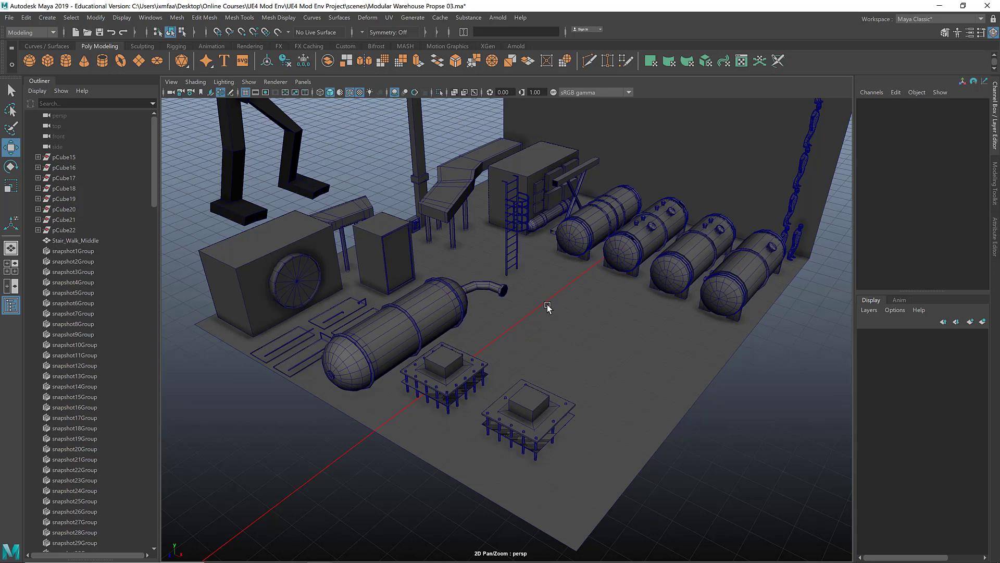
alt+middle_drag(565, 294, 551, 307)
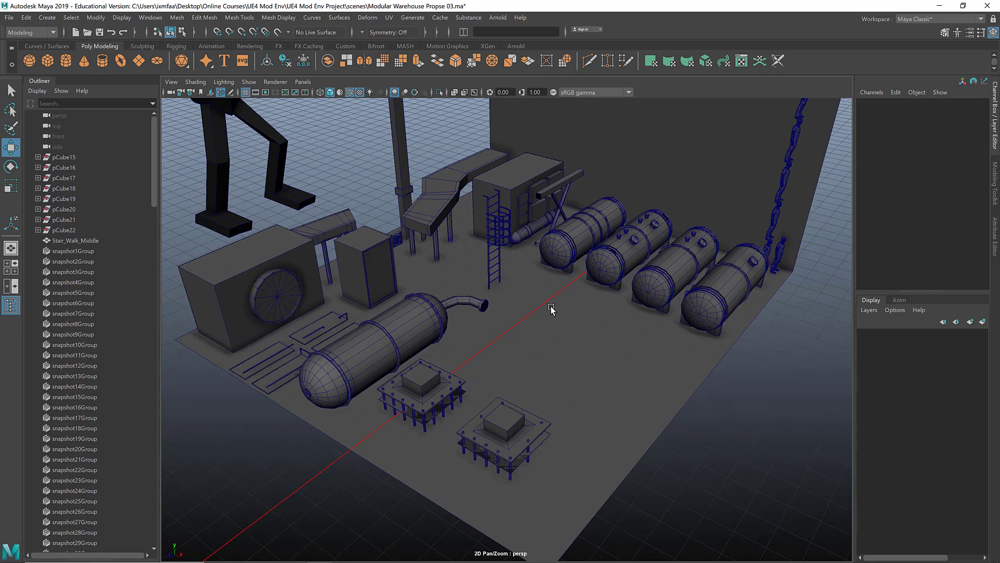
alt+drag(551, 309, 552, 308)
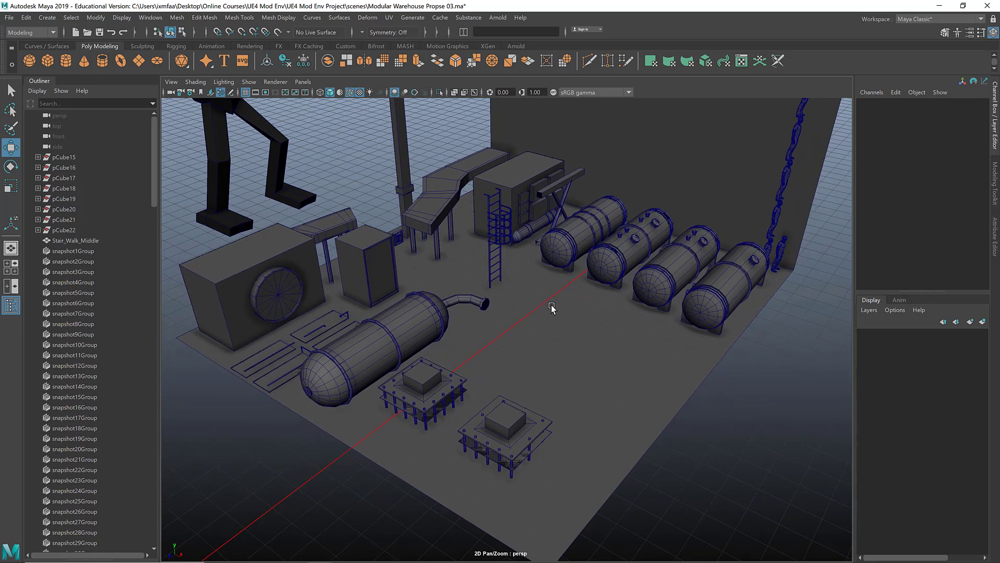